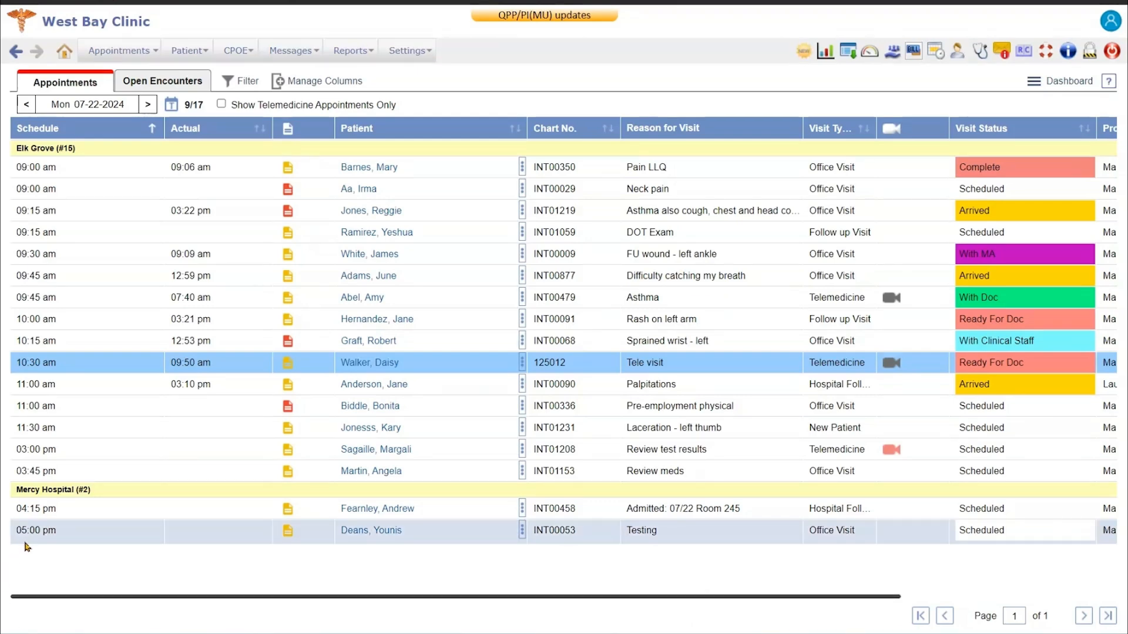
Open the appointment schedule and look through the list of patient appointments
click(116, 53)
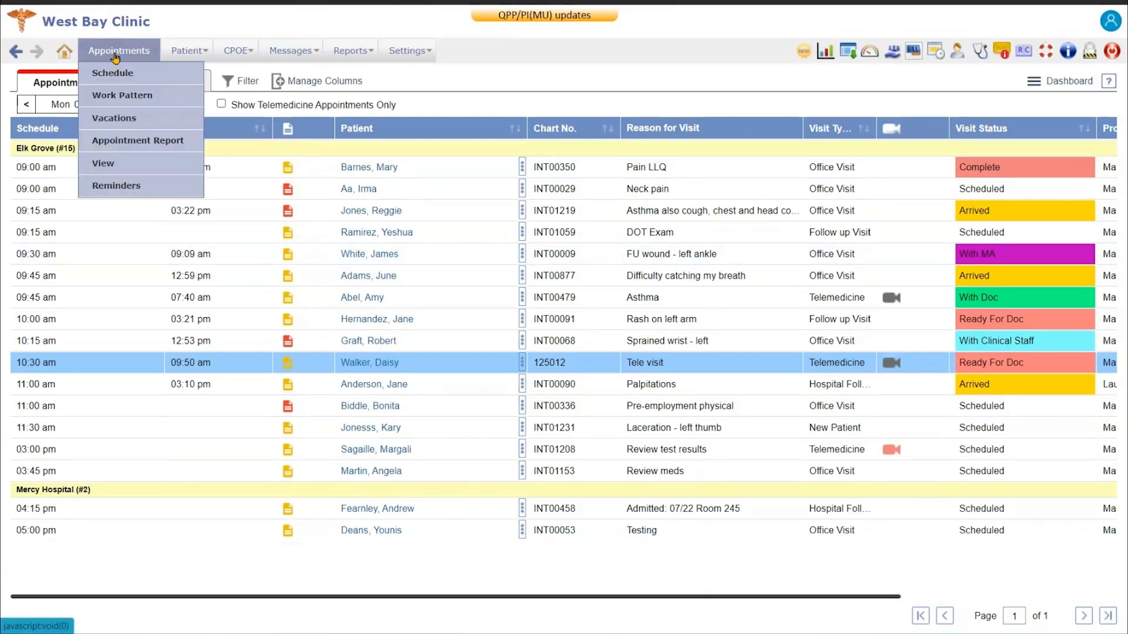
click(113, 73)
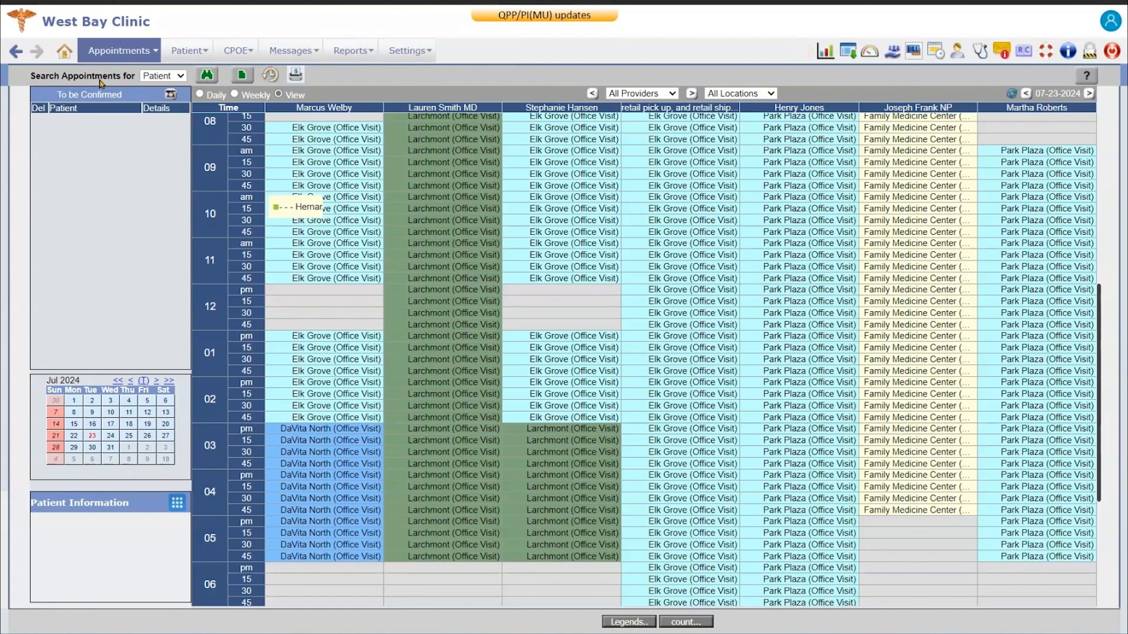
click(207, 76)
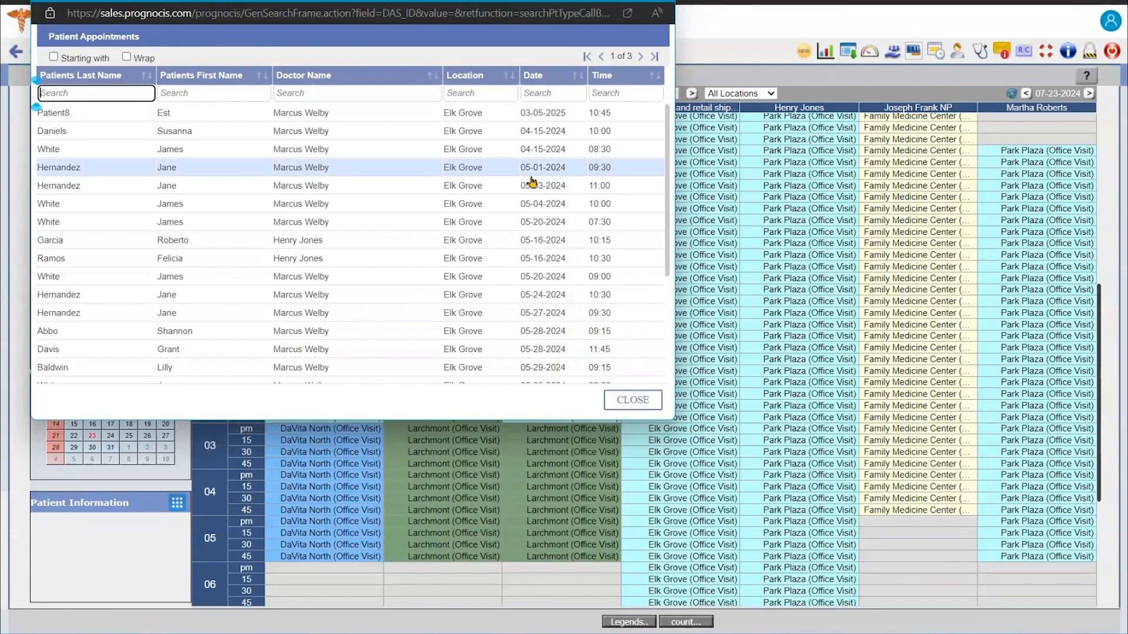
click(658, 1)
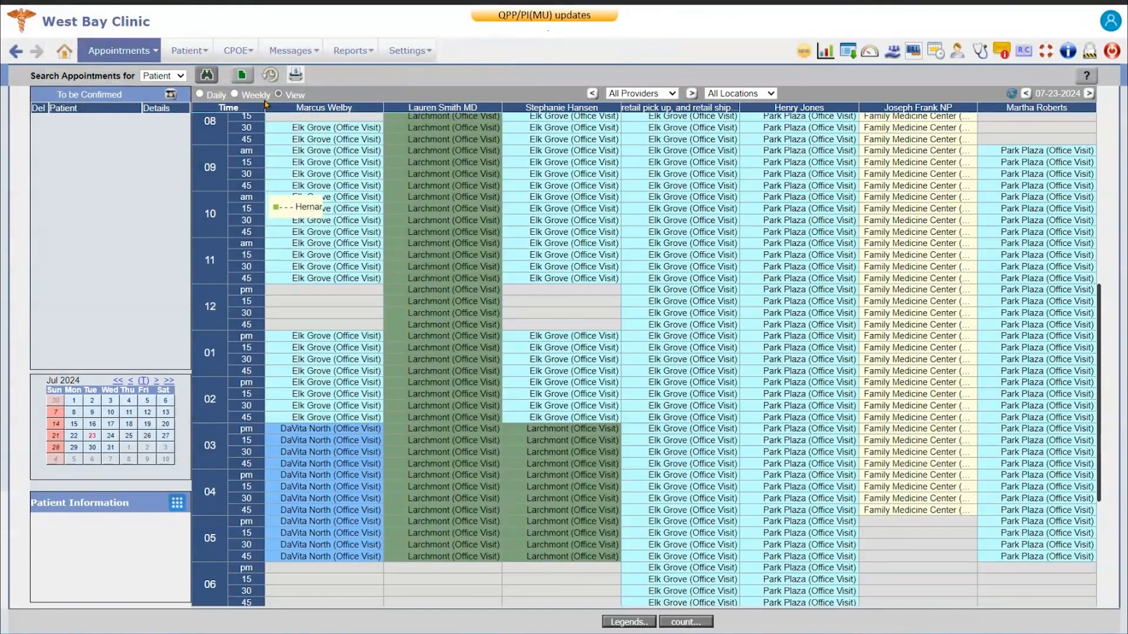
Set the appointment search type to Others and look through the non-patient appointments
click(182, 77)
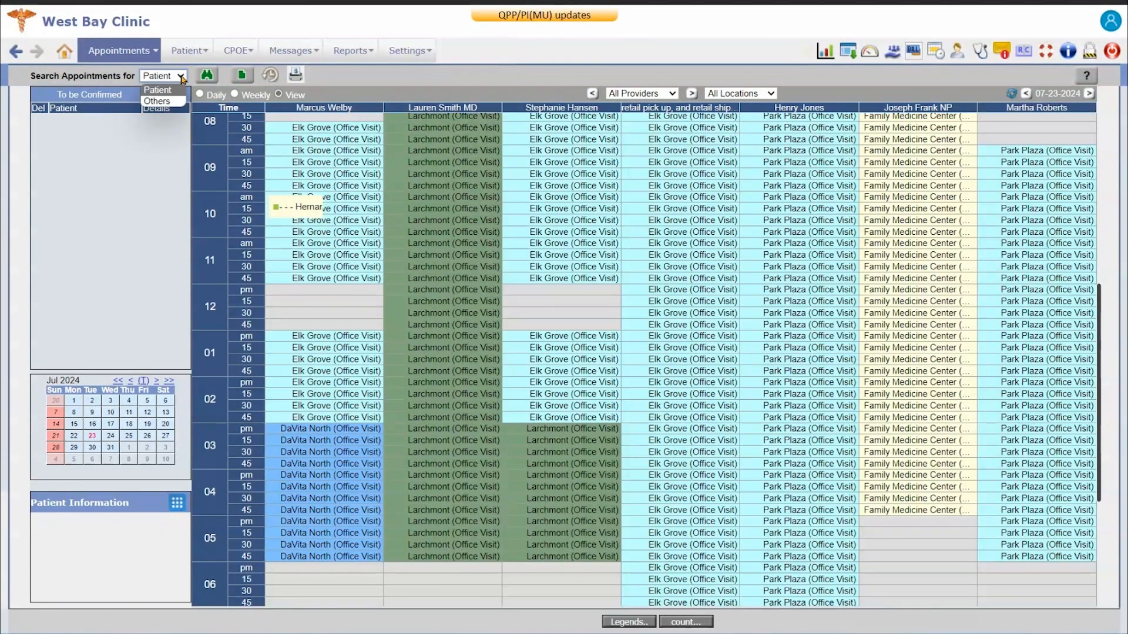
click(169, 104)
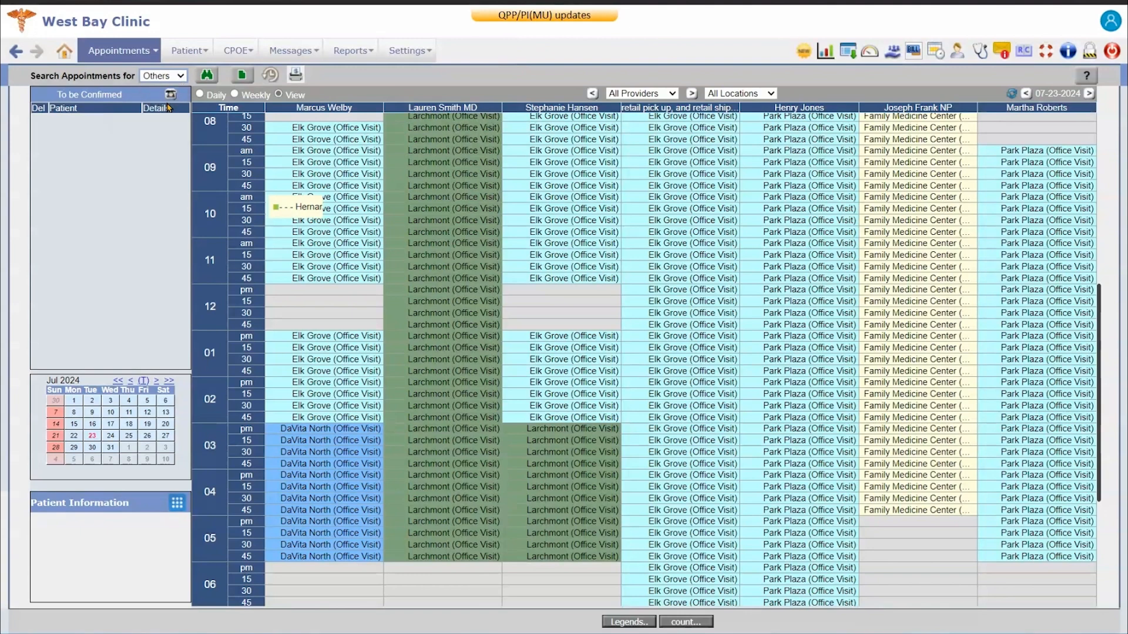
click(207, 77)
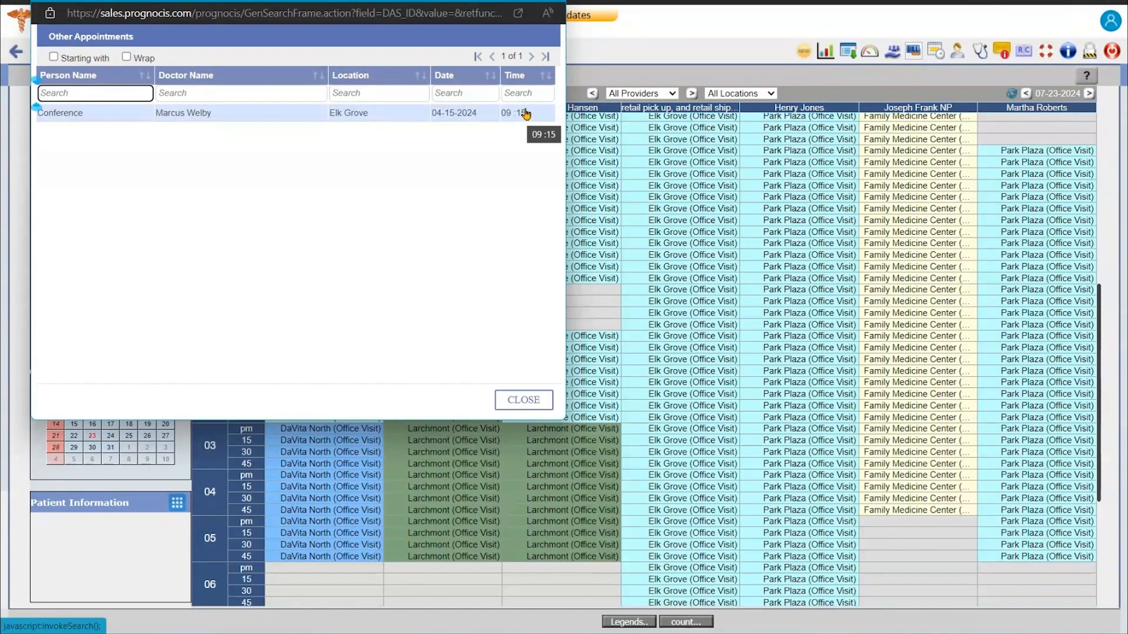
key(alt+F4)
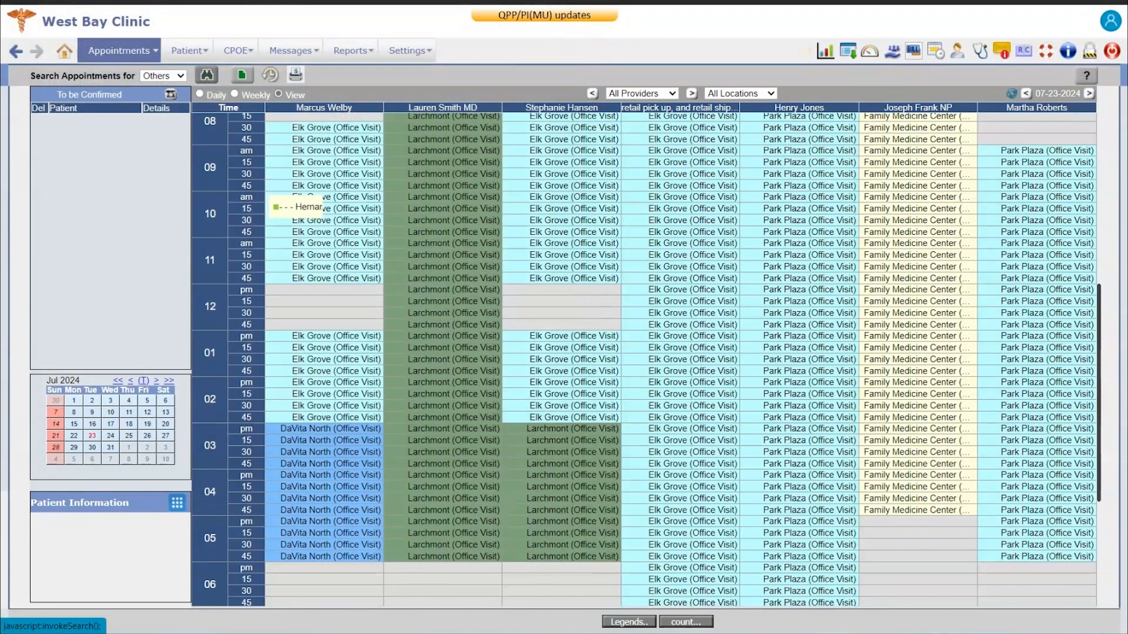
View the blank new-appointment form and the appointment history of the second patient in the patient list
click(243, 78)
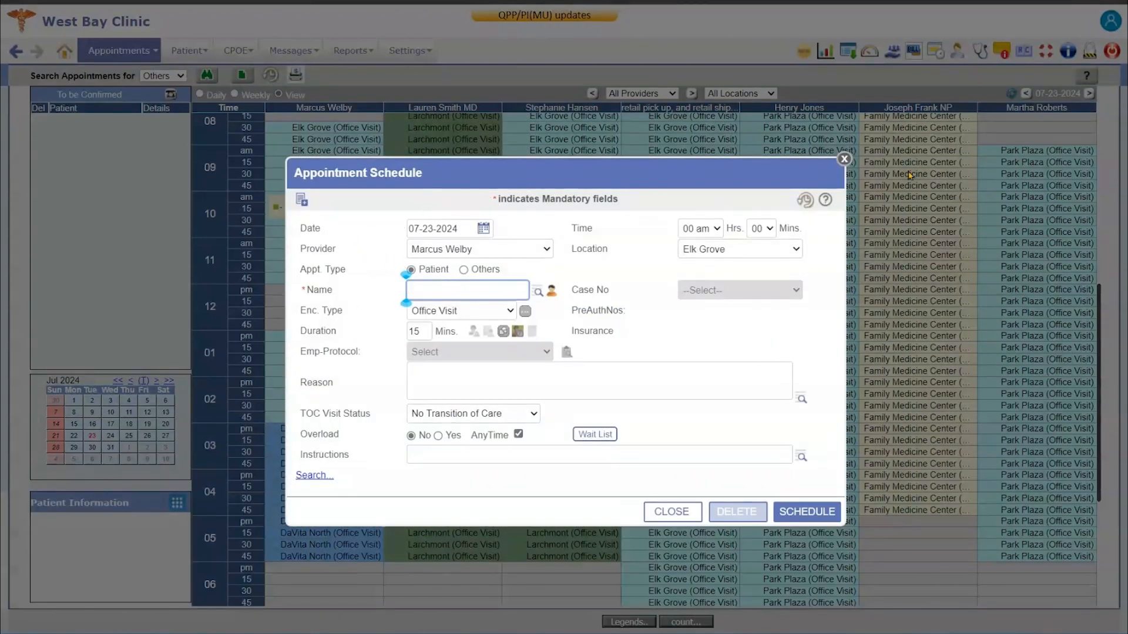
click(844, 159)
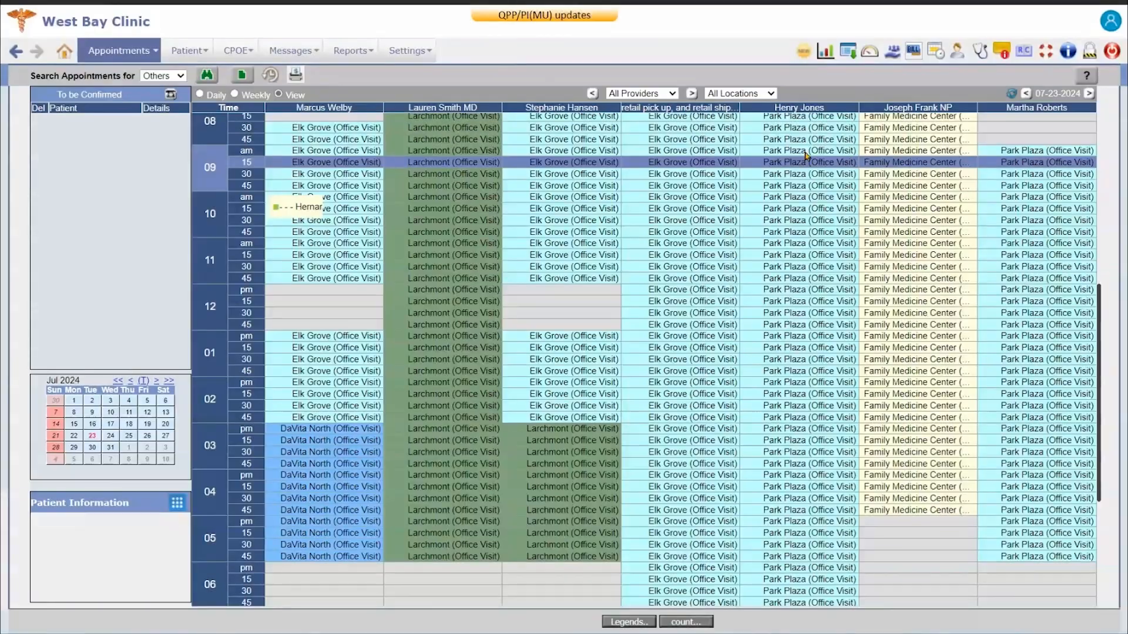
click(270, 77)
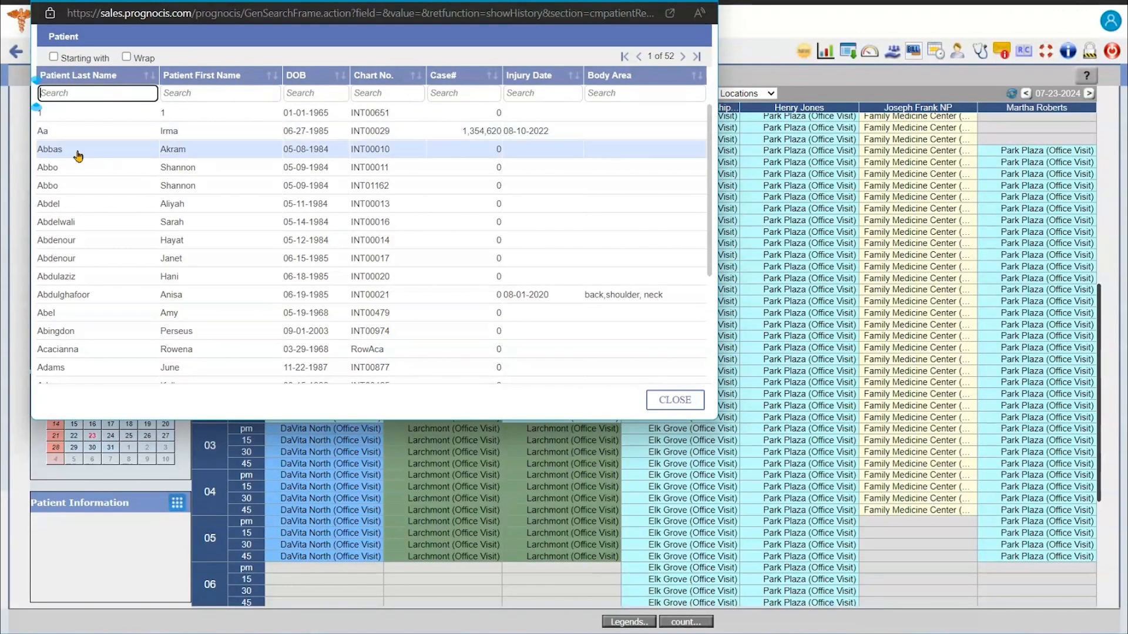
click(174, 137)
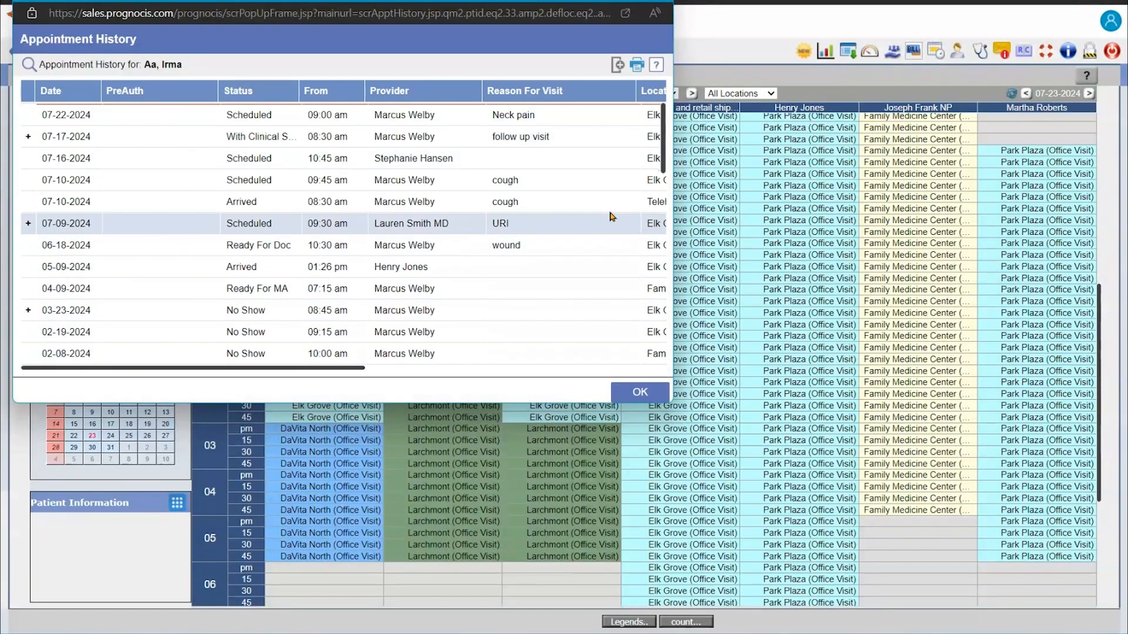
click(656, 1)
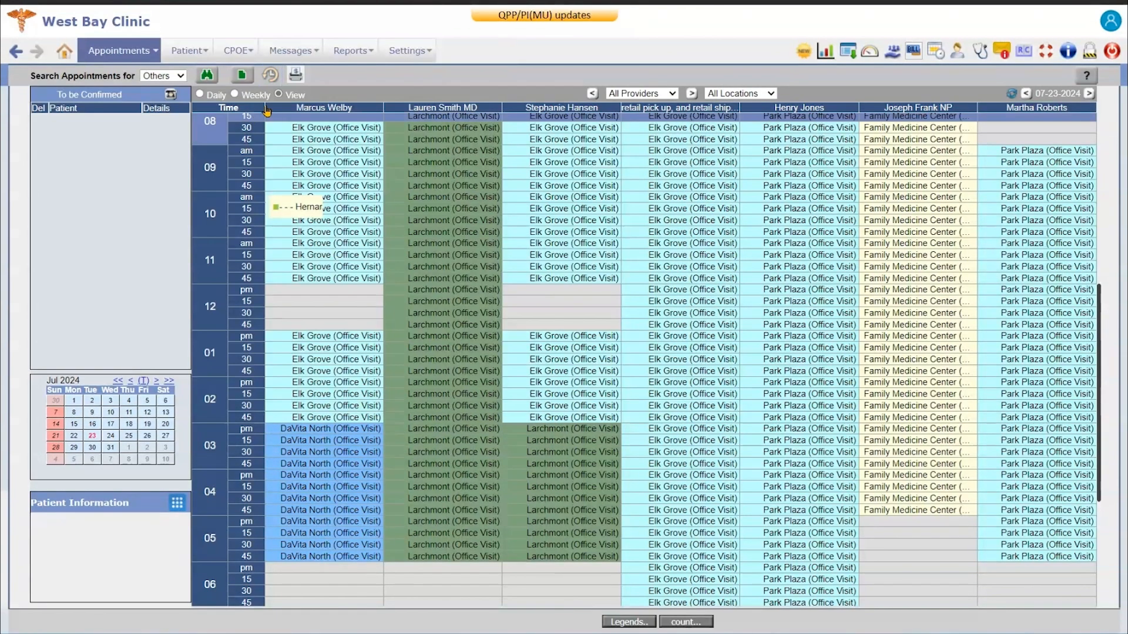
View the new receipt form for the second patient in the list, closing it without saving
click(296, 76)
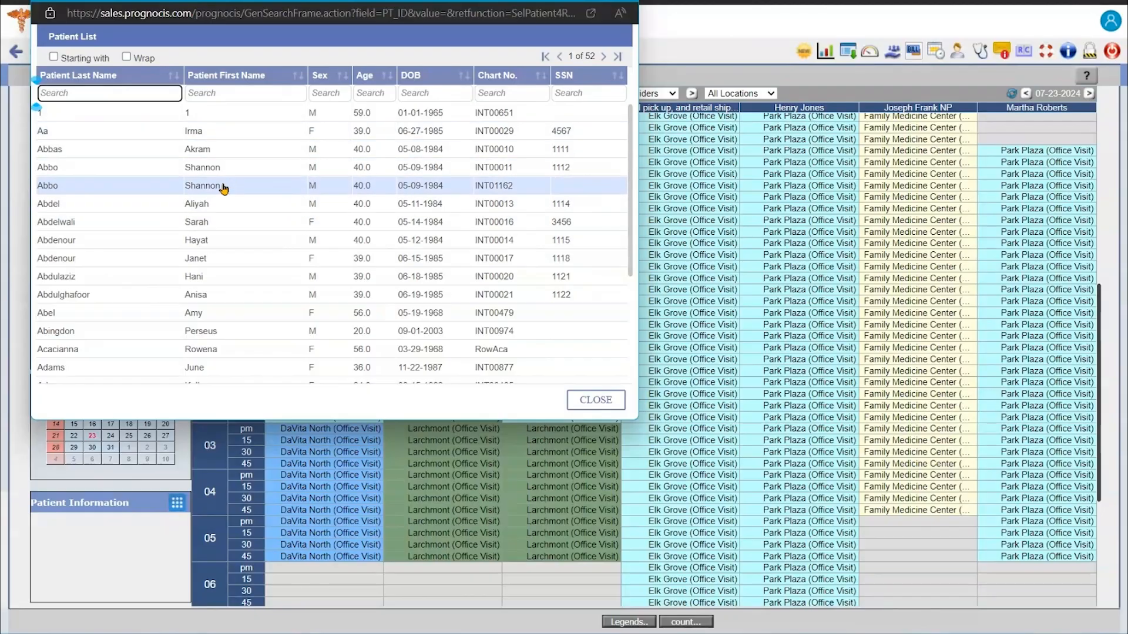
click(233, 139)
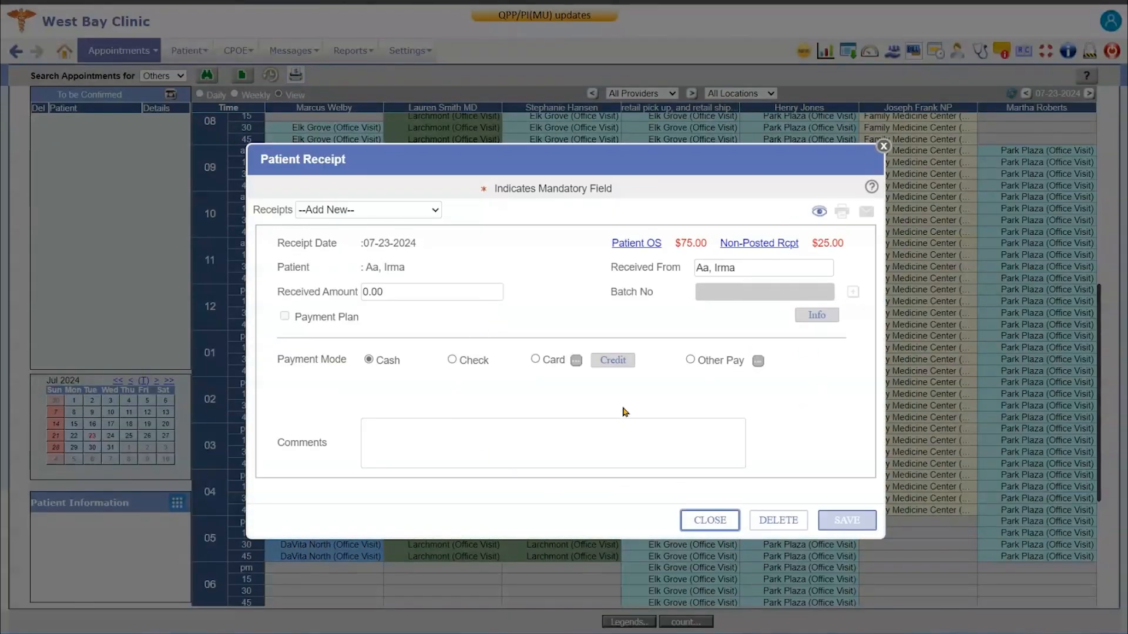
click(883, 146)
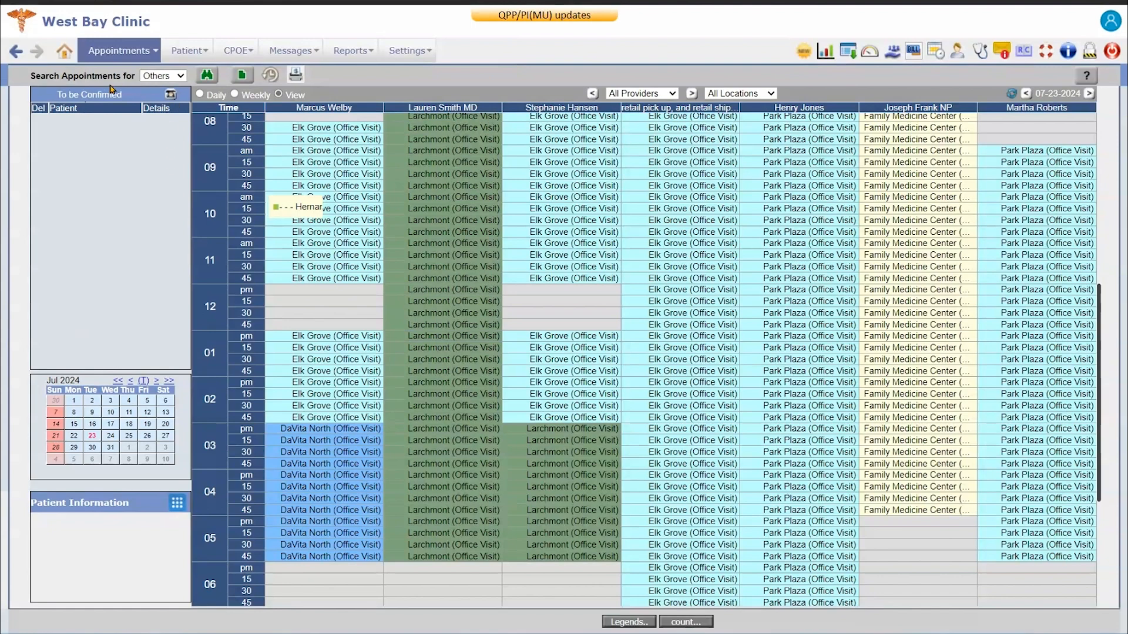
Generate the call list for Appointments To be Confirmed from 07-23-2024 to 08-06-2024
click(171, 95)
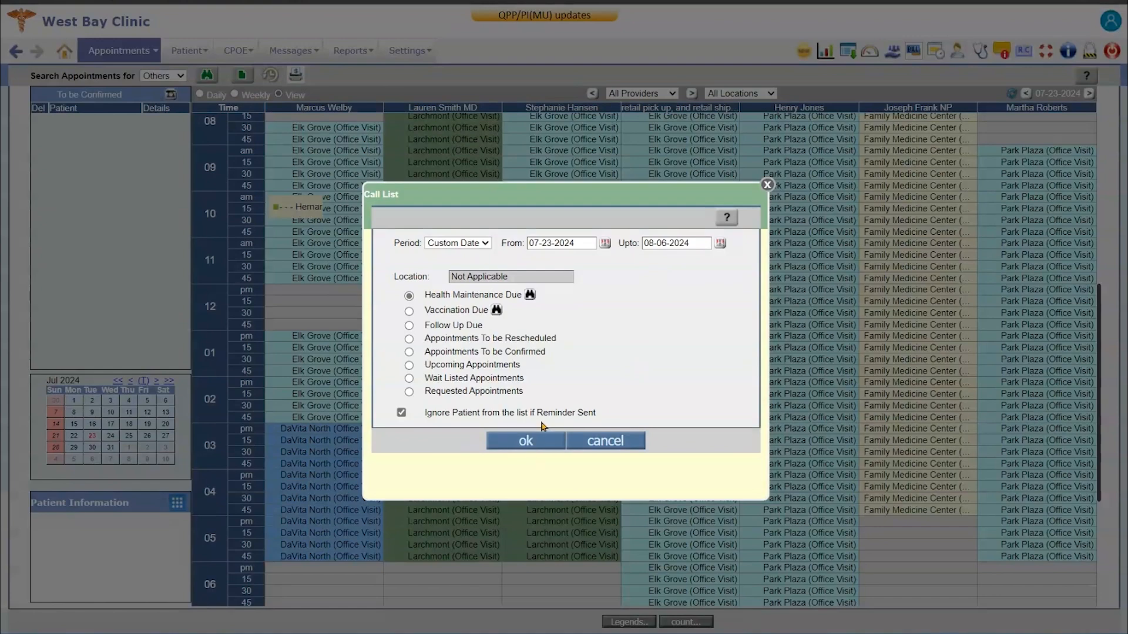
click(409, 352)
click(526, 441)
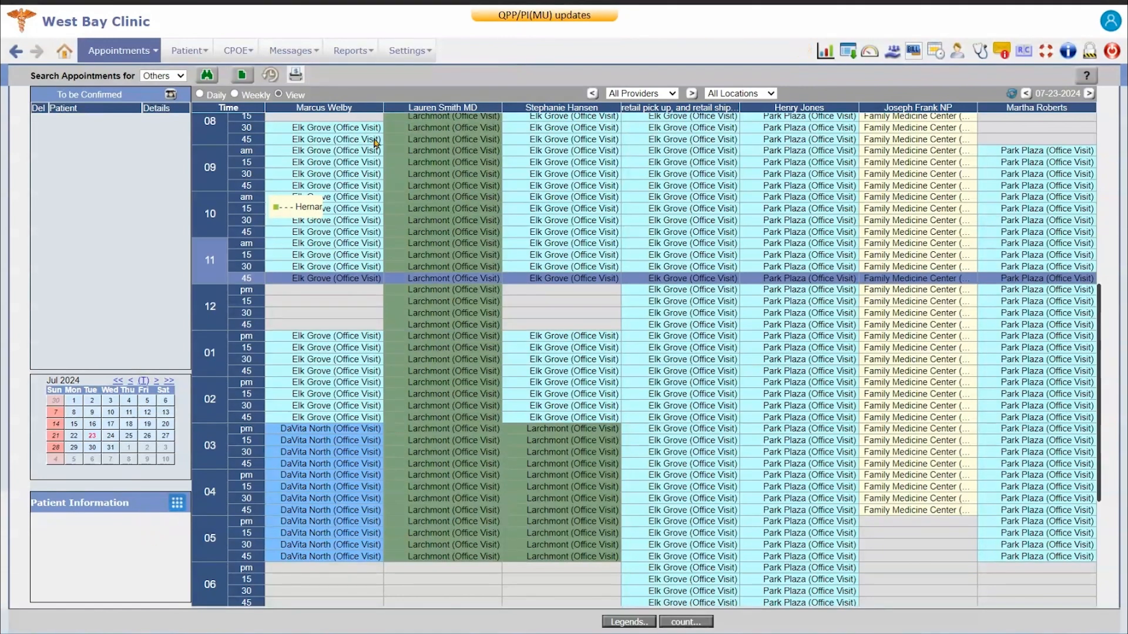
Select the 10 am appointment in the first provider's column and view the patient's shortcuts and full information record
click(308, 210)
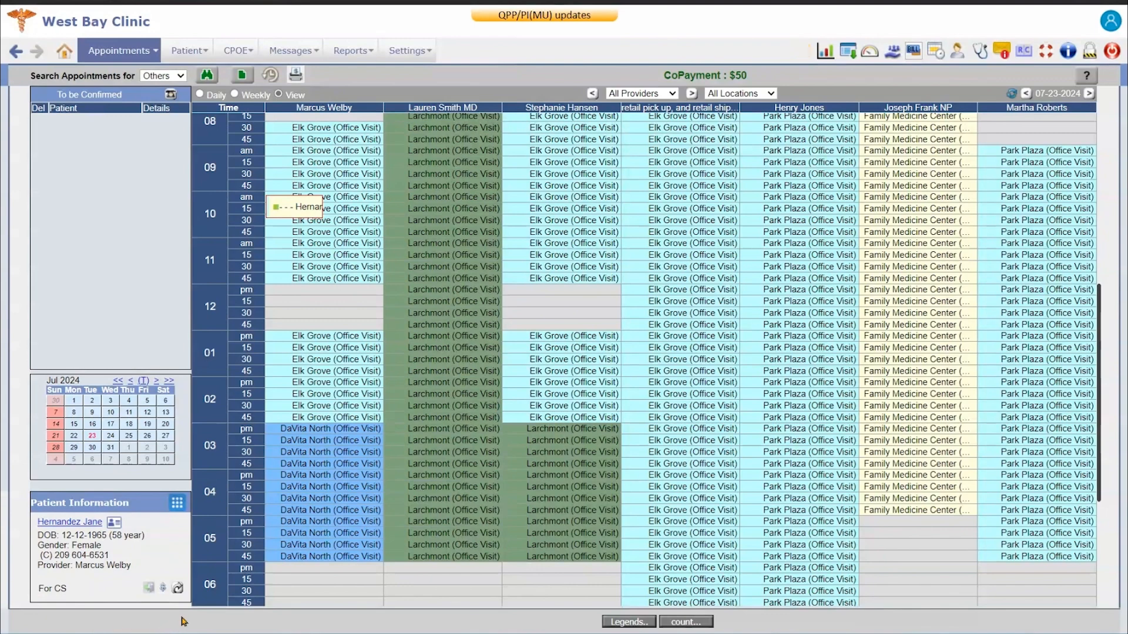
click(177, 503)
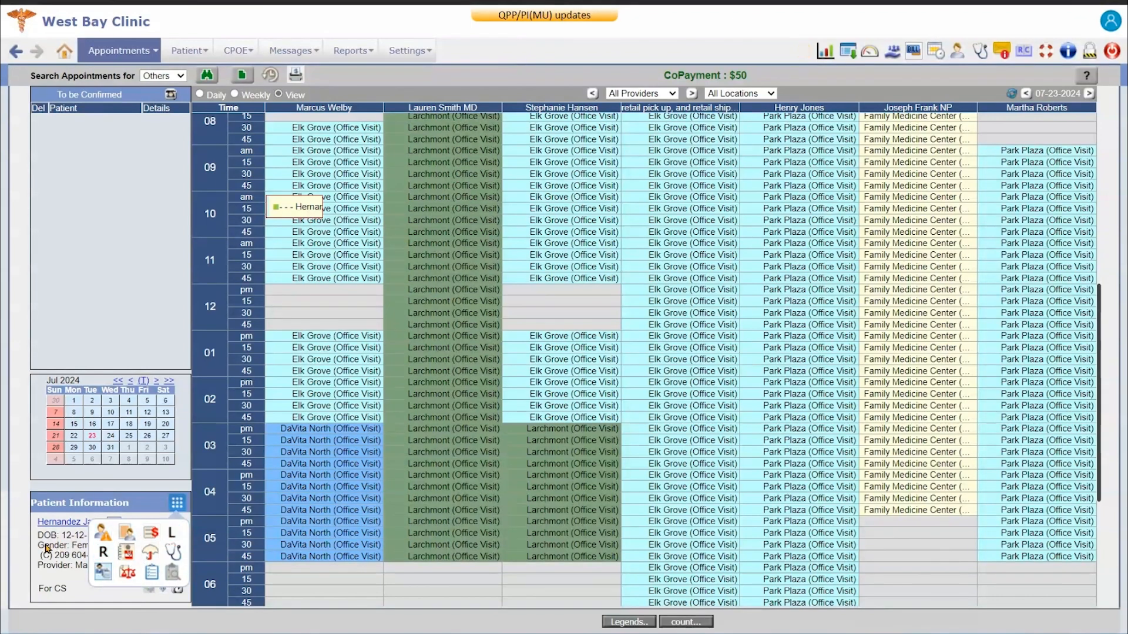
click(70, 523)
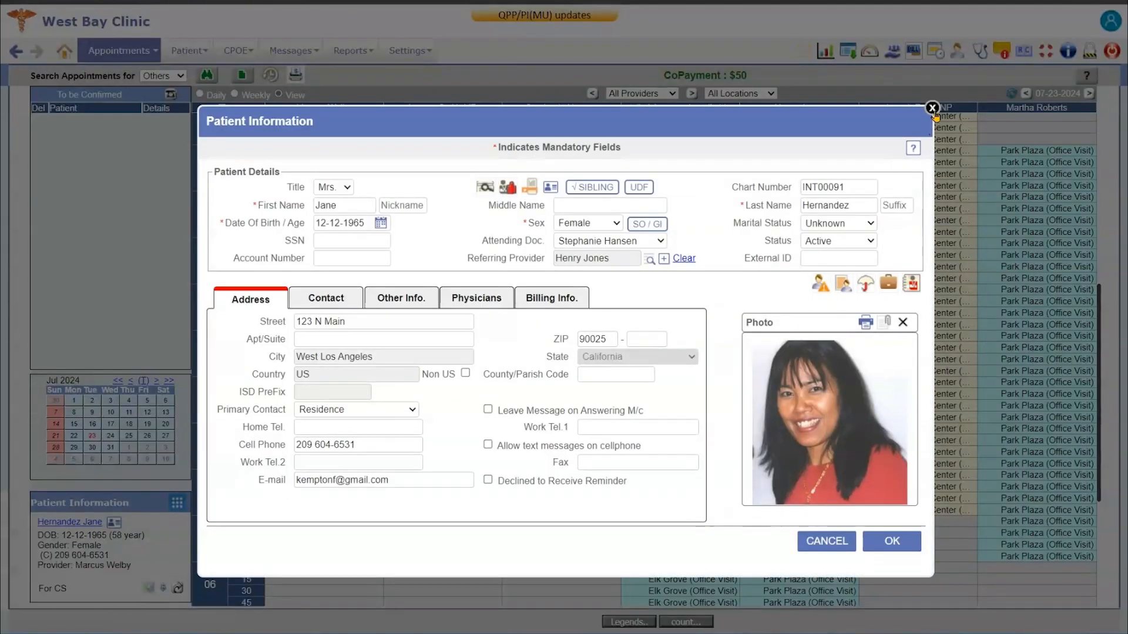
click(932, 109)
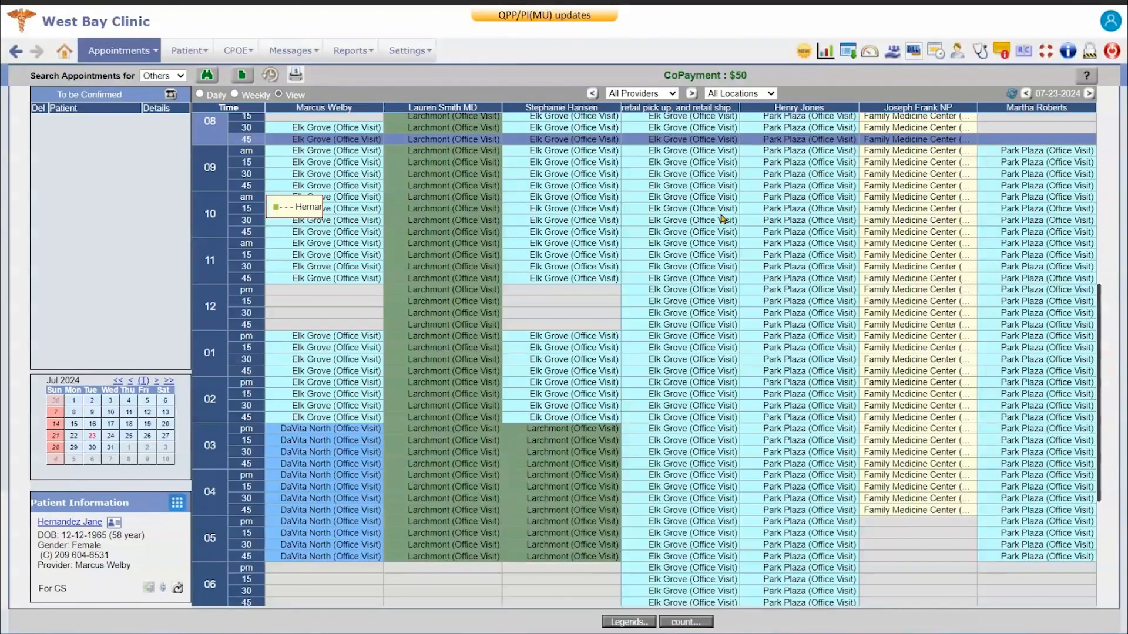
Review the selected patient's demographic detail sheet and copay payment form, leaving both unchanged
click(113, 524)
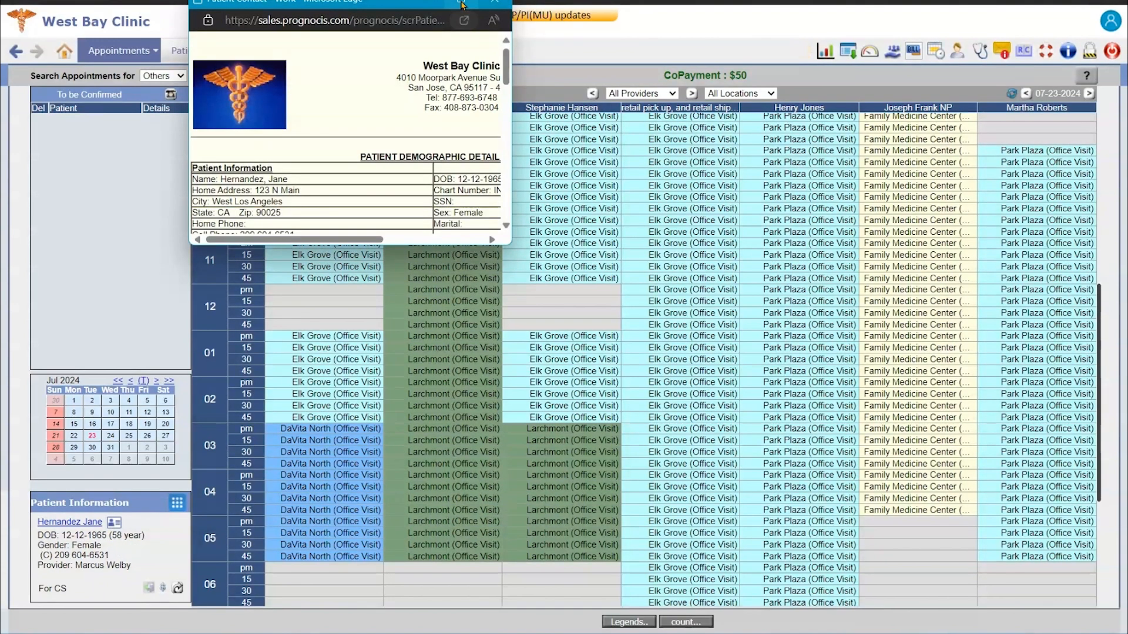
scroll(435, 103, down, 10)
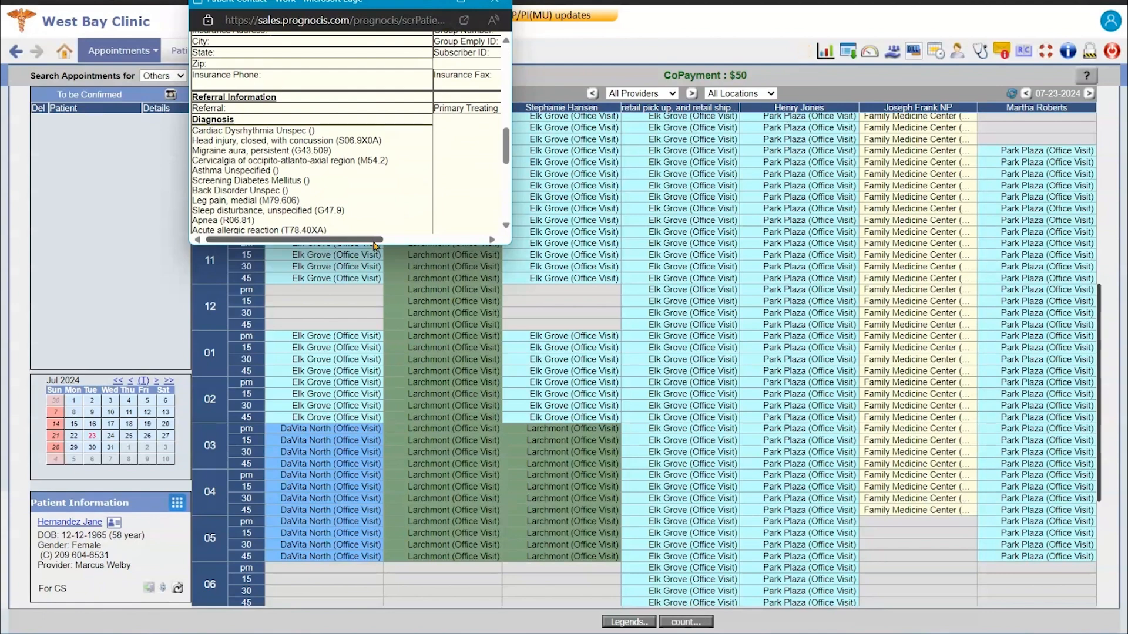
scroll(365, 185, right, 1)
click(494, 1)
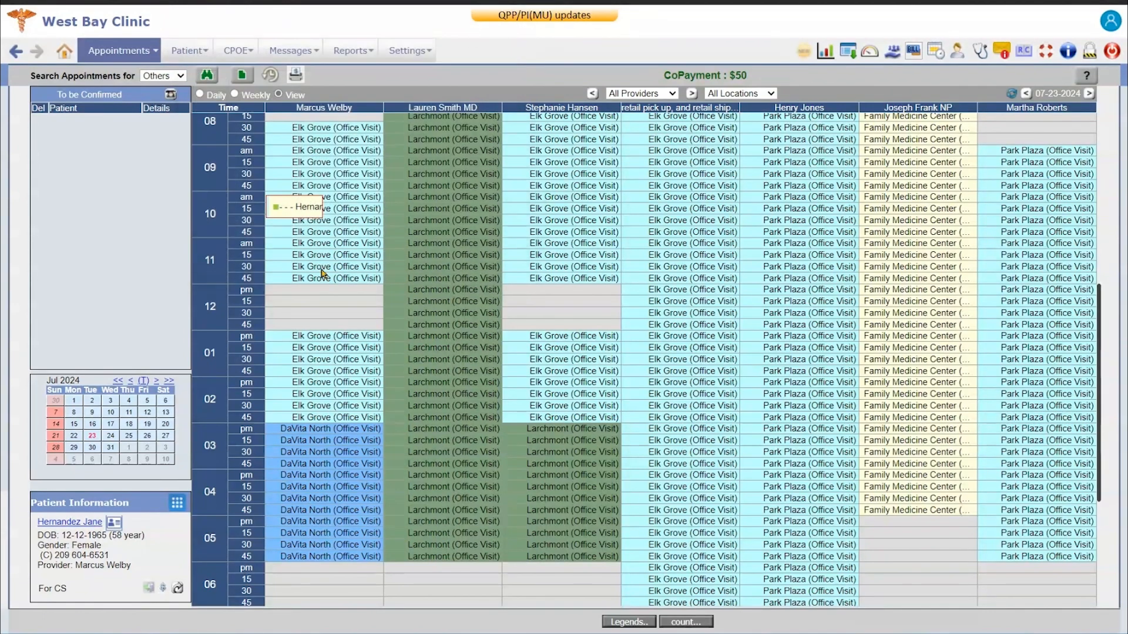
click(164, 591)
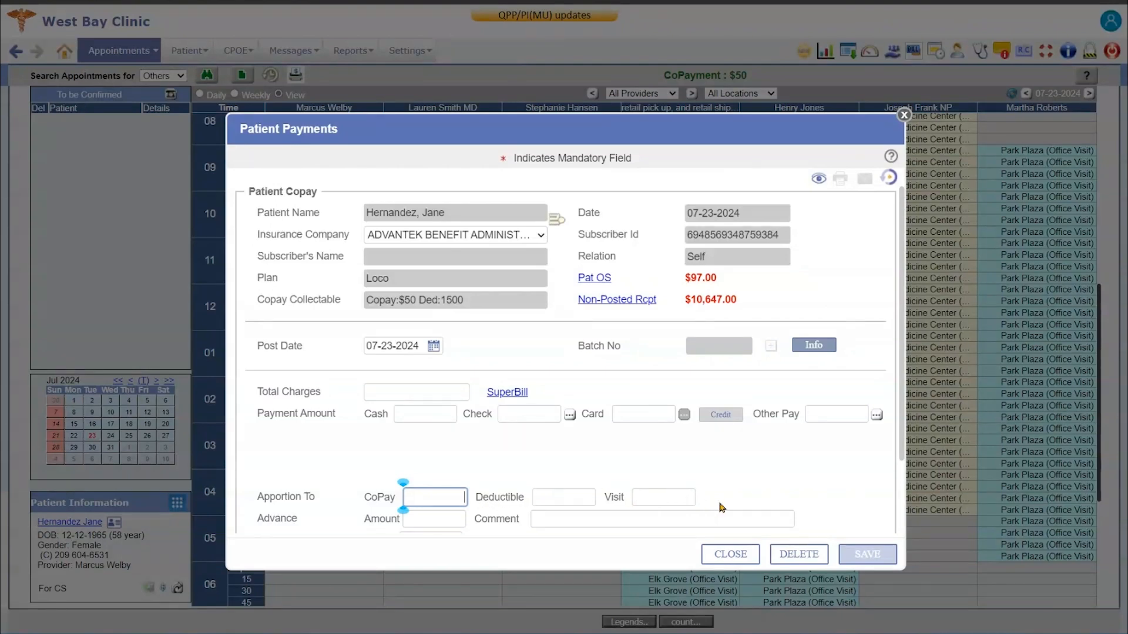
click(904, 115)
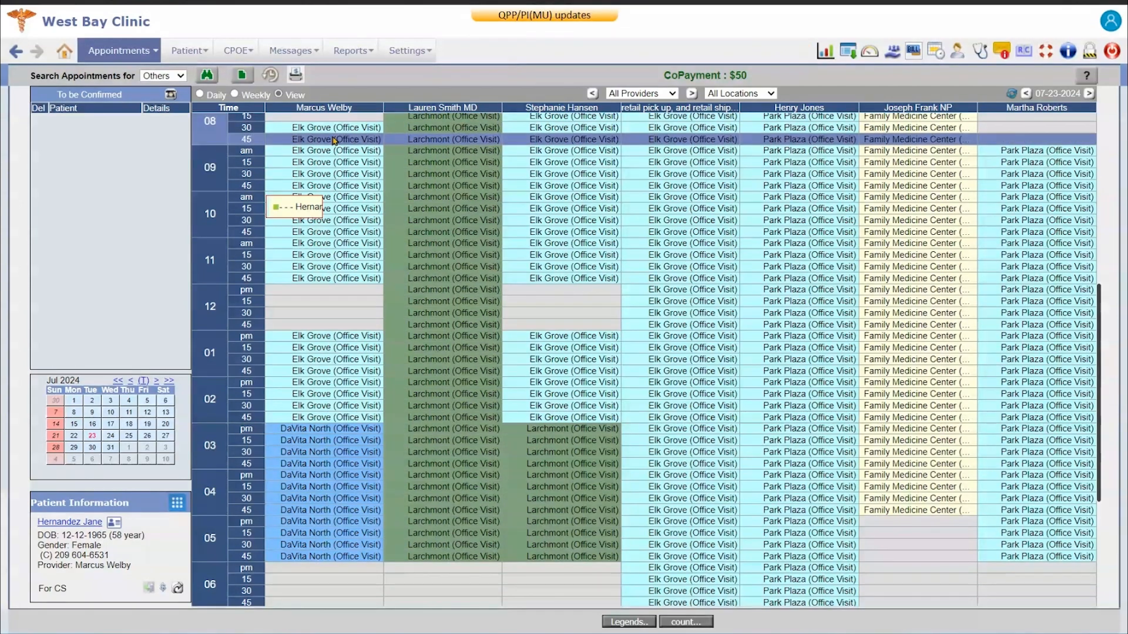
View the minutes-per-slot choices for the schedule and close them without changing the slot length
click(236, 111)
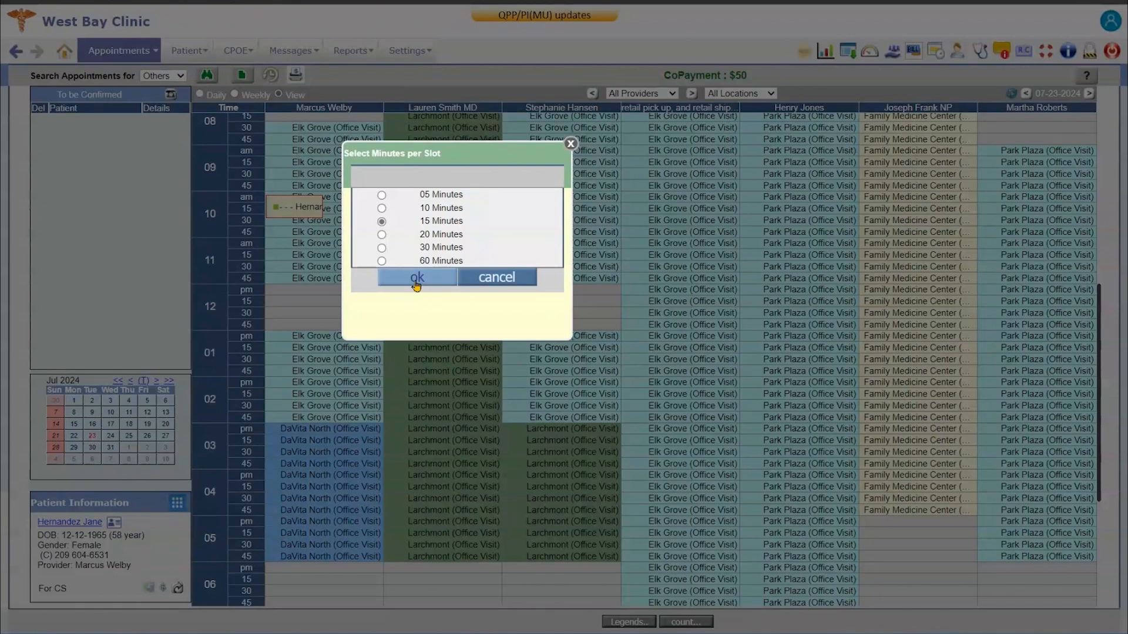
drag(573, 149, 575, 149)
click(573, 146)
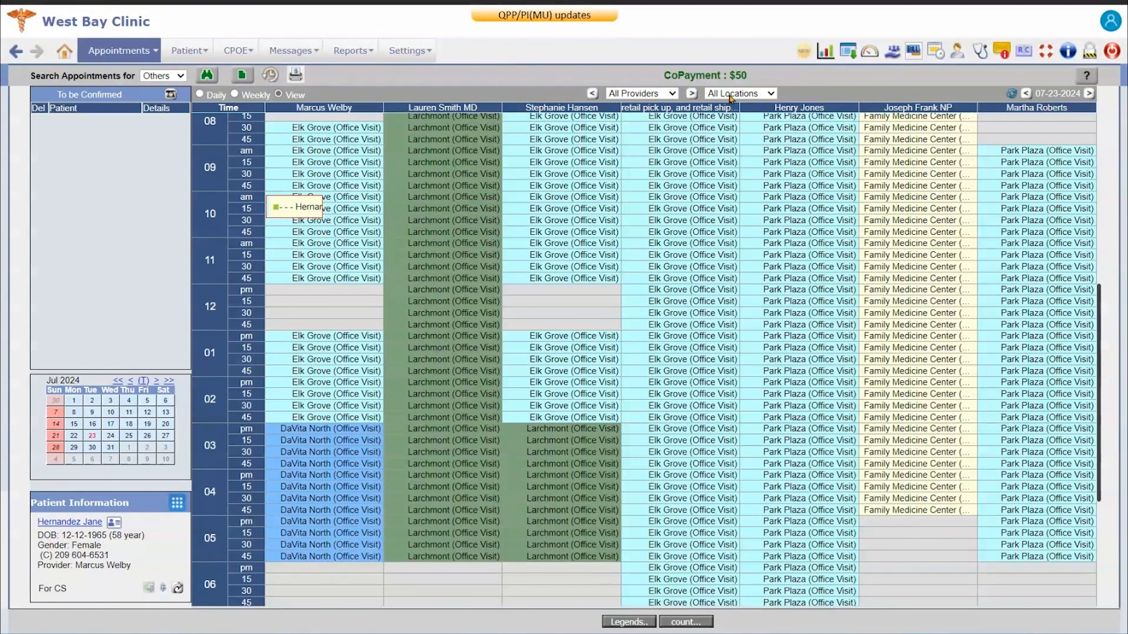
Switch the schedule to the daily single-provider view and inspect the provider and location choices, keeping All Locations
click(591, 94)
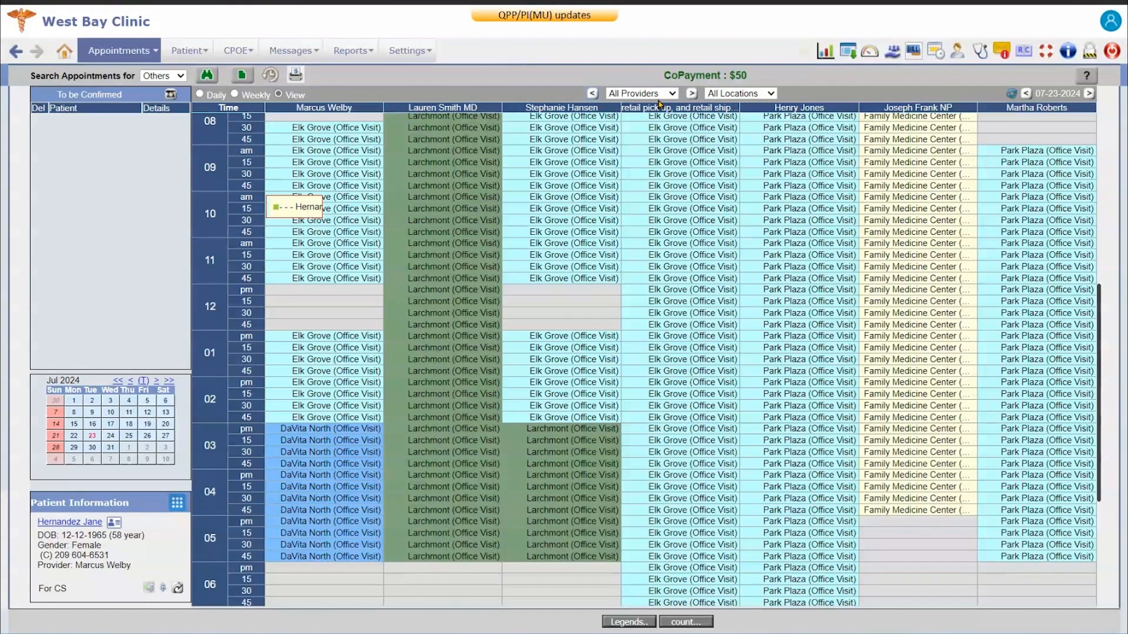
click(671, 94)
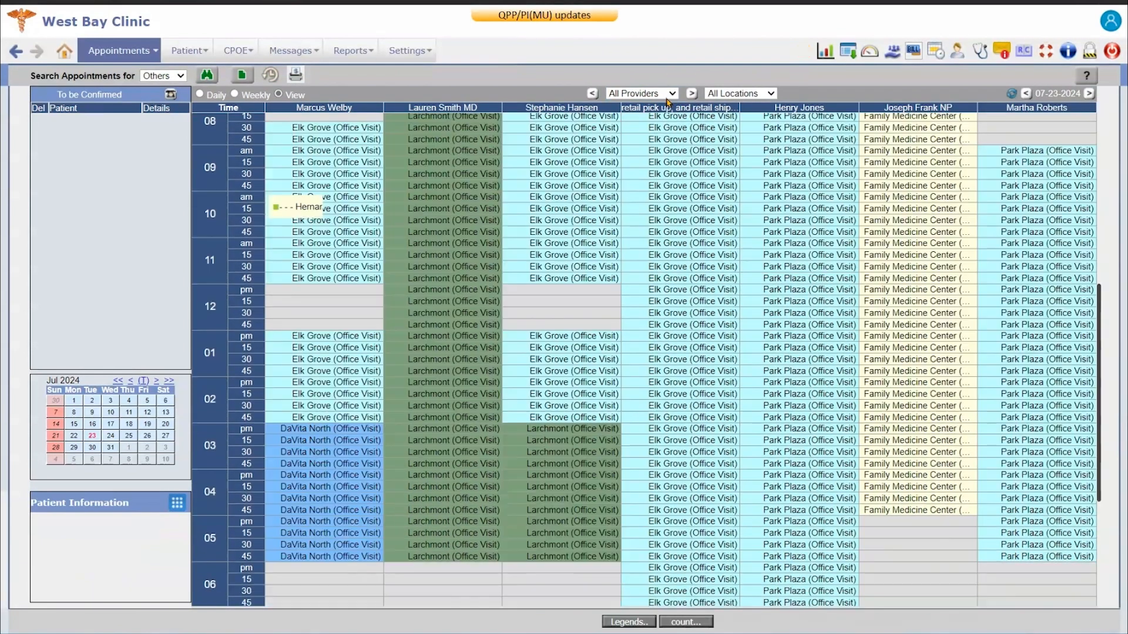
click(200, 94)
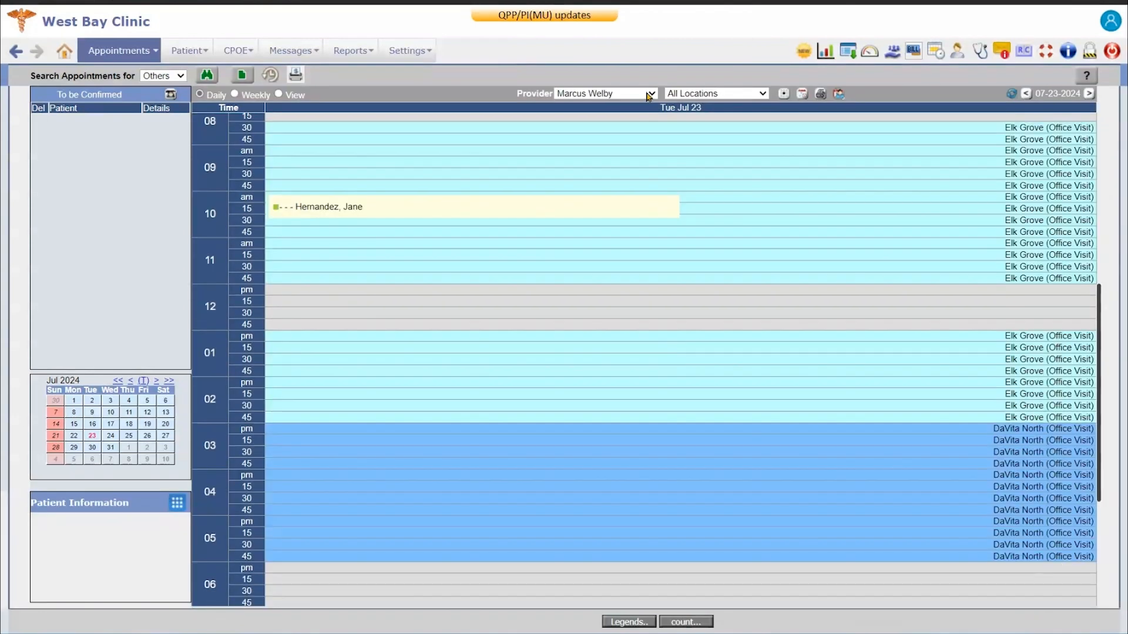
click(650, 94)
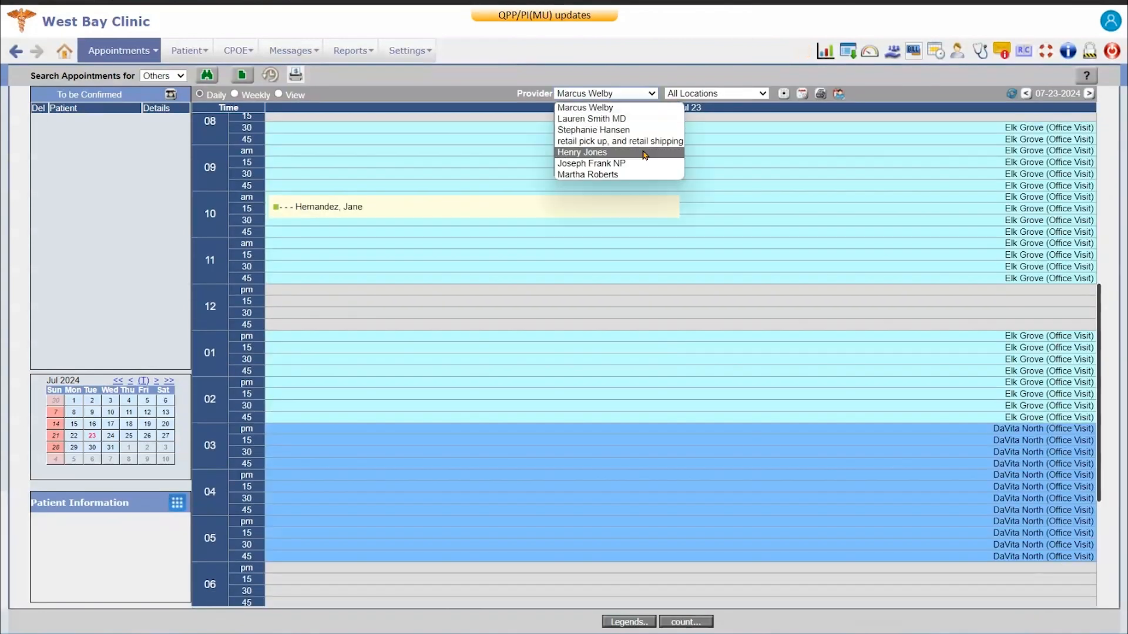
click(759, 94)
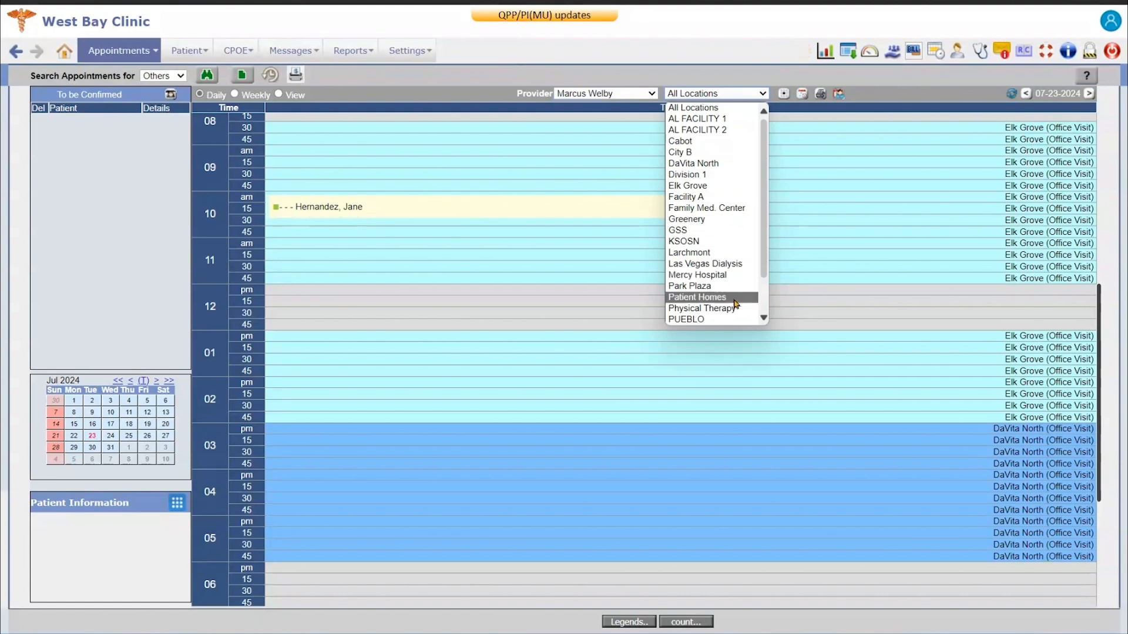
click(743, 109)
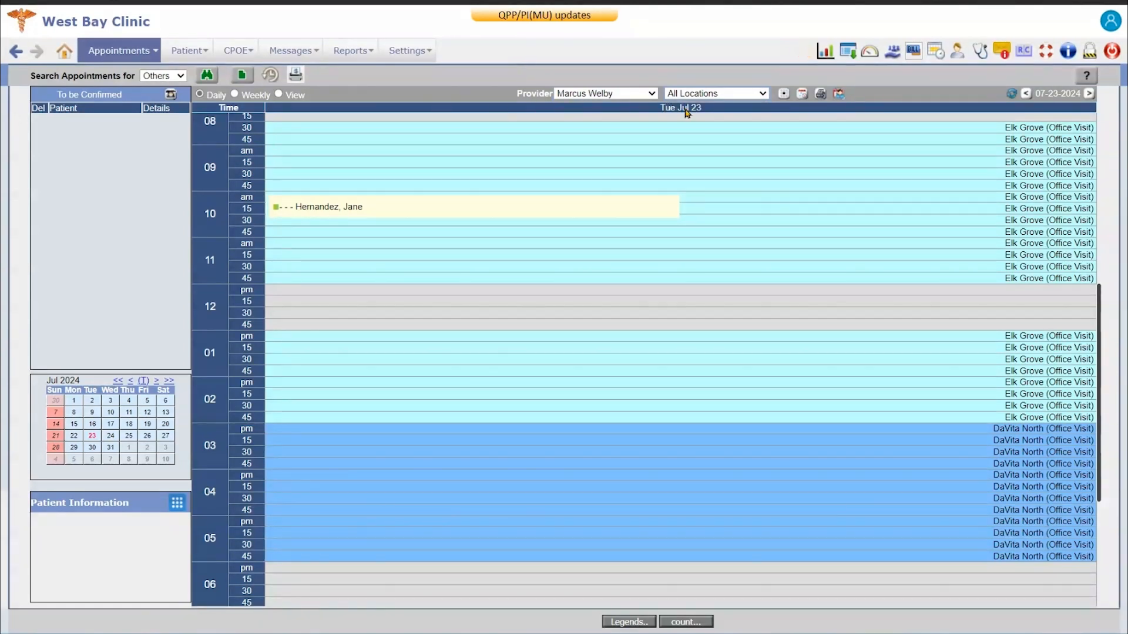
Start an all-locations time block for the displayed provider on 07-23-2024 from 12:00 pm to 03:00 pm
click(782, 96)
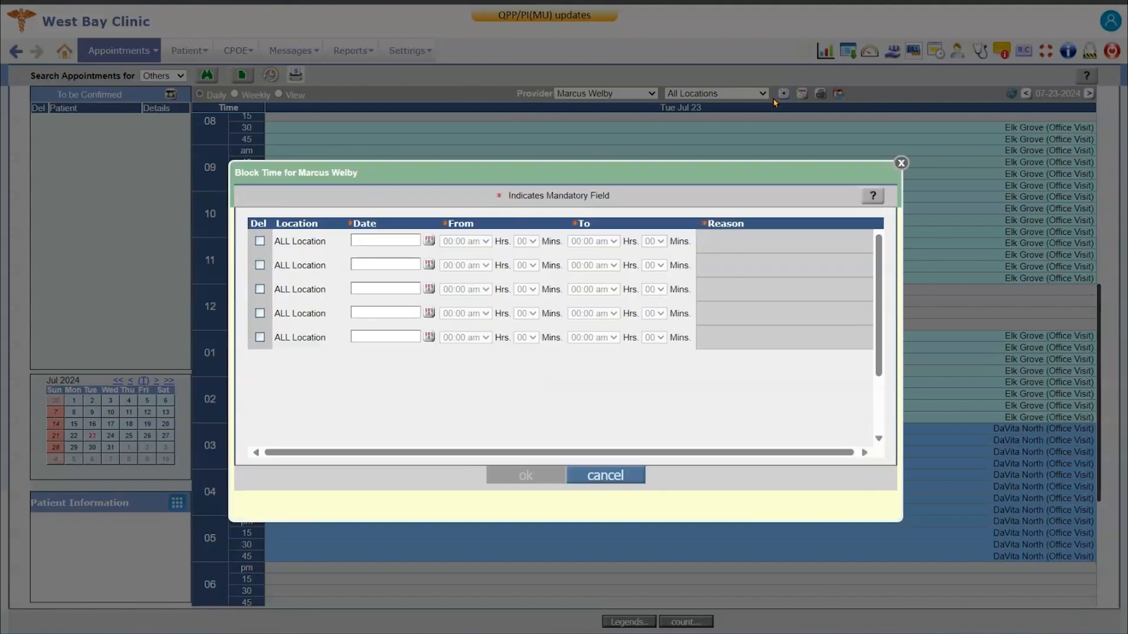
click(428, 242)
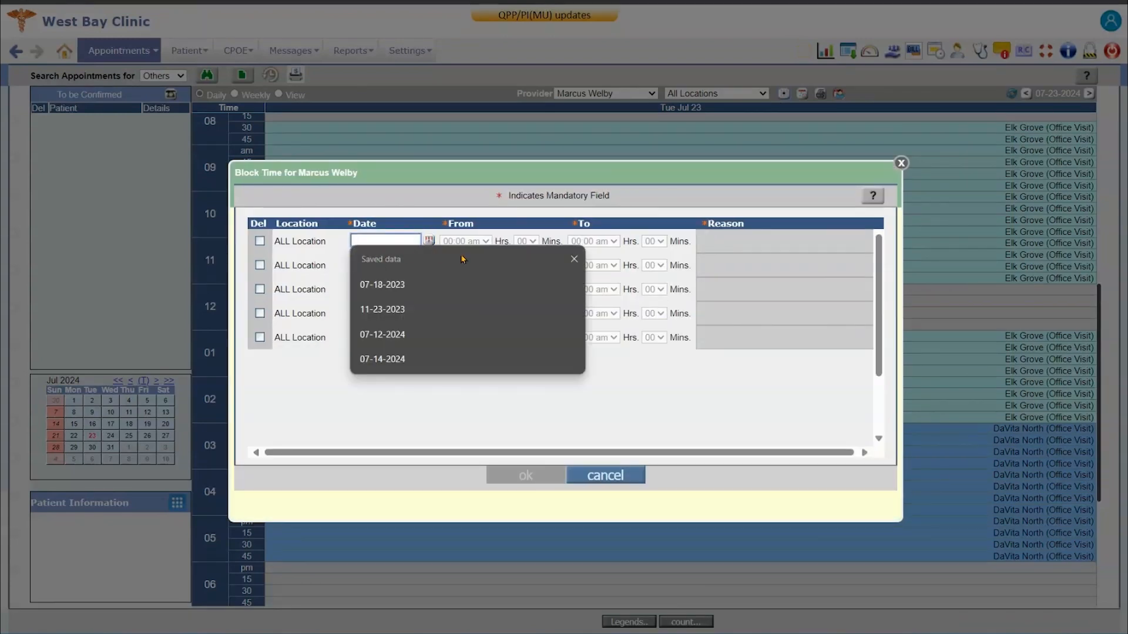
text(07-23-)
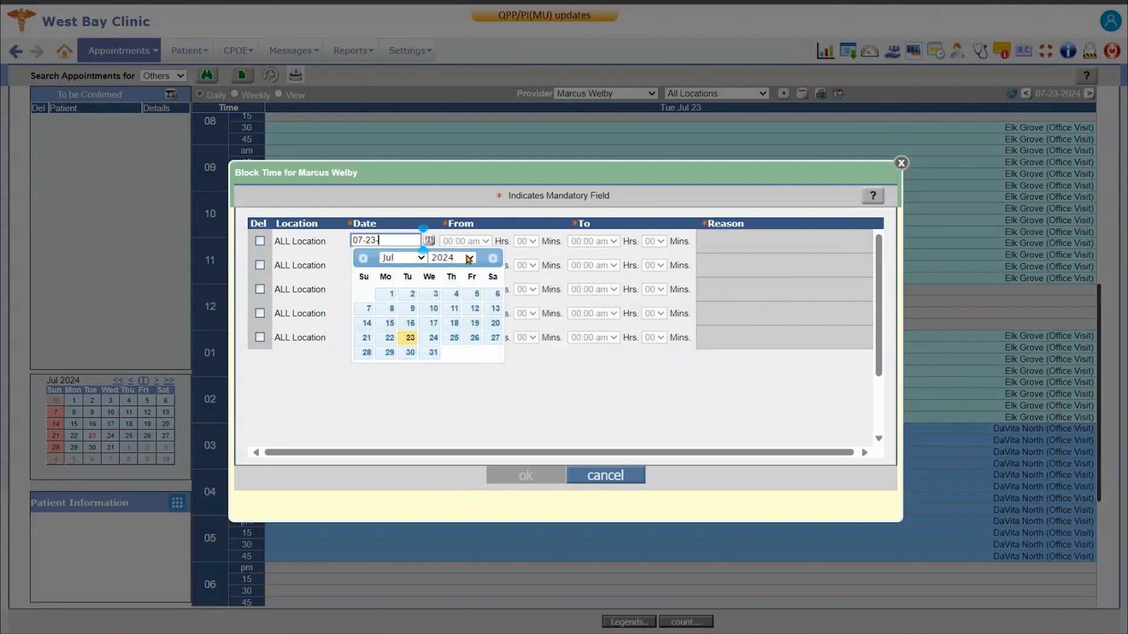
text(2024)
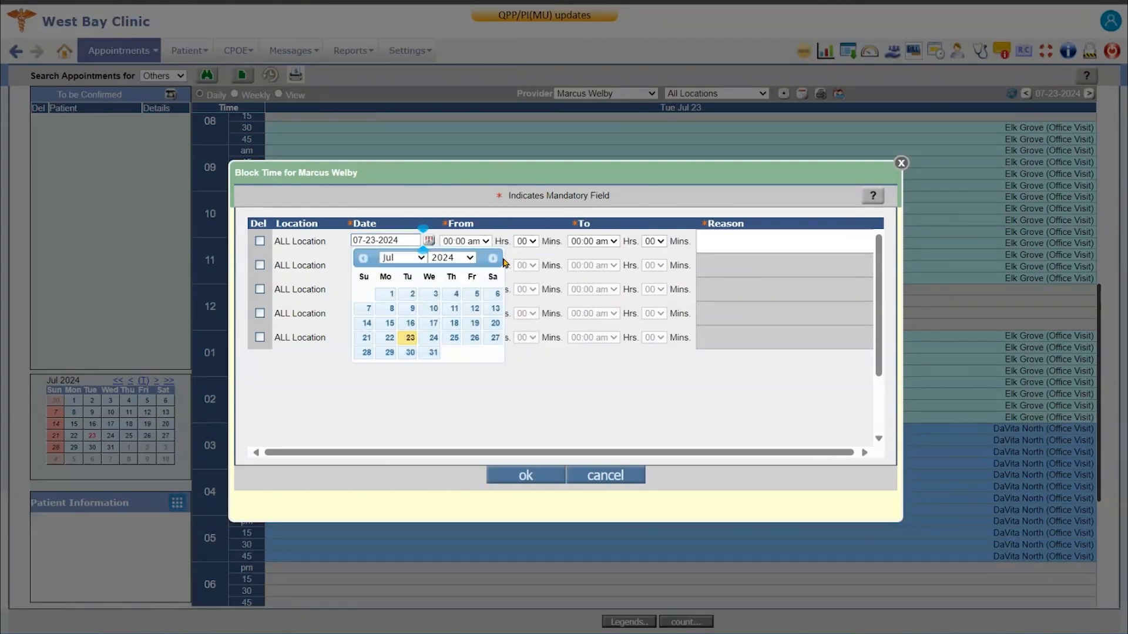
click(487, 242)
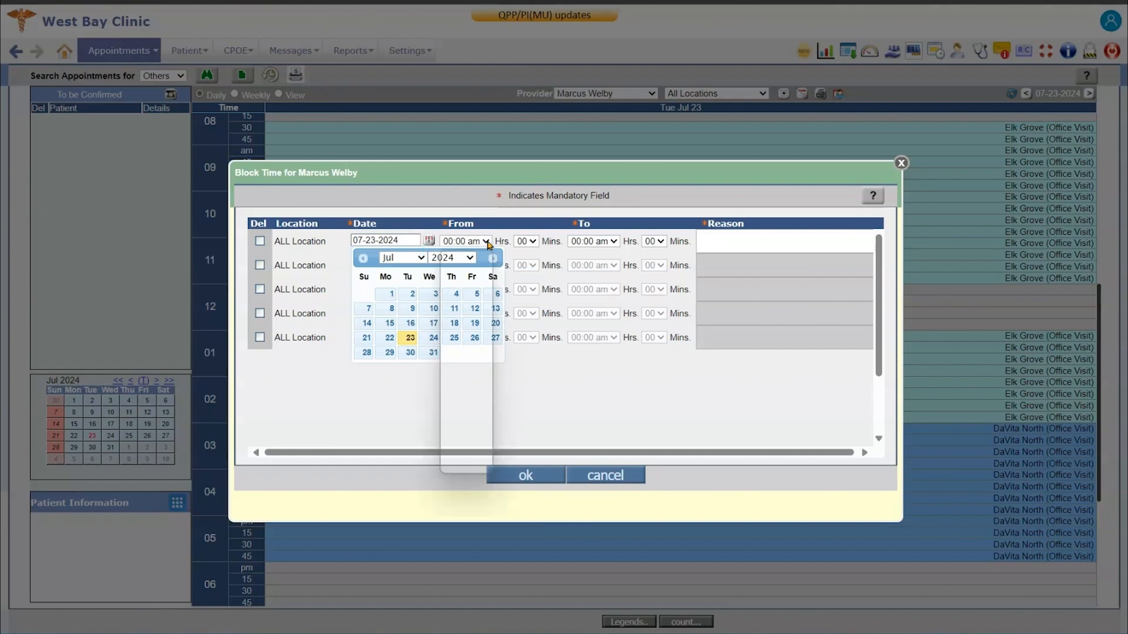
click(489, 385)
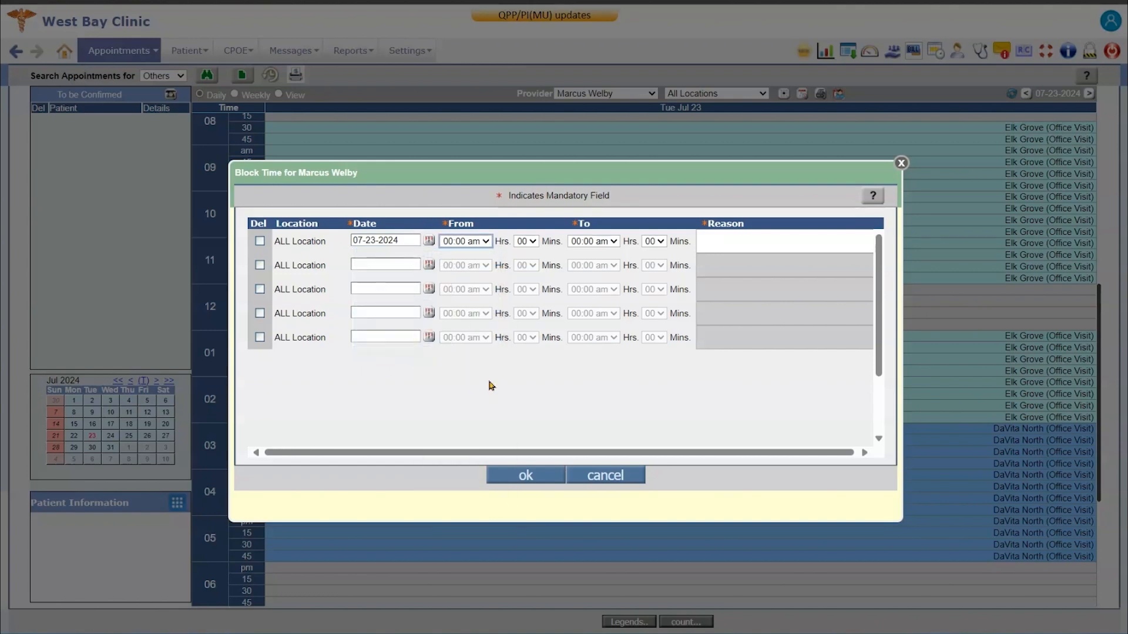
click(613, 242)
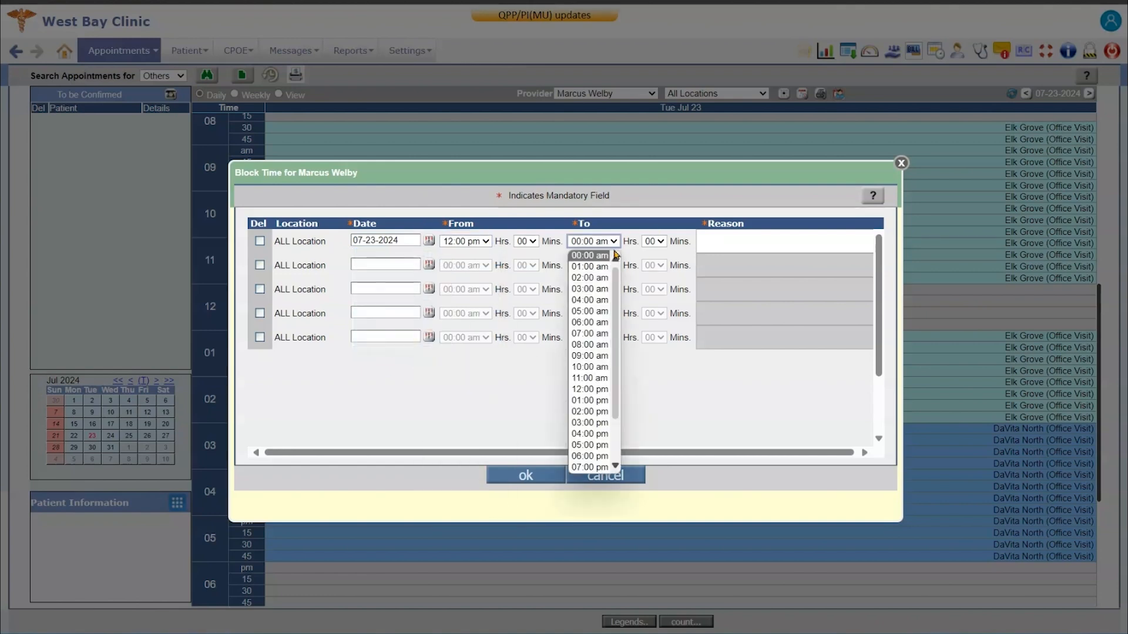
click(589, 424)
Enter "appointment" as the reason for the time block and save it to the schedule
click(762, 244)
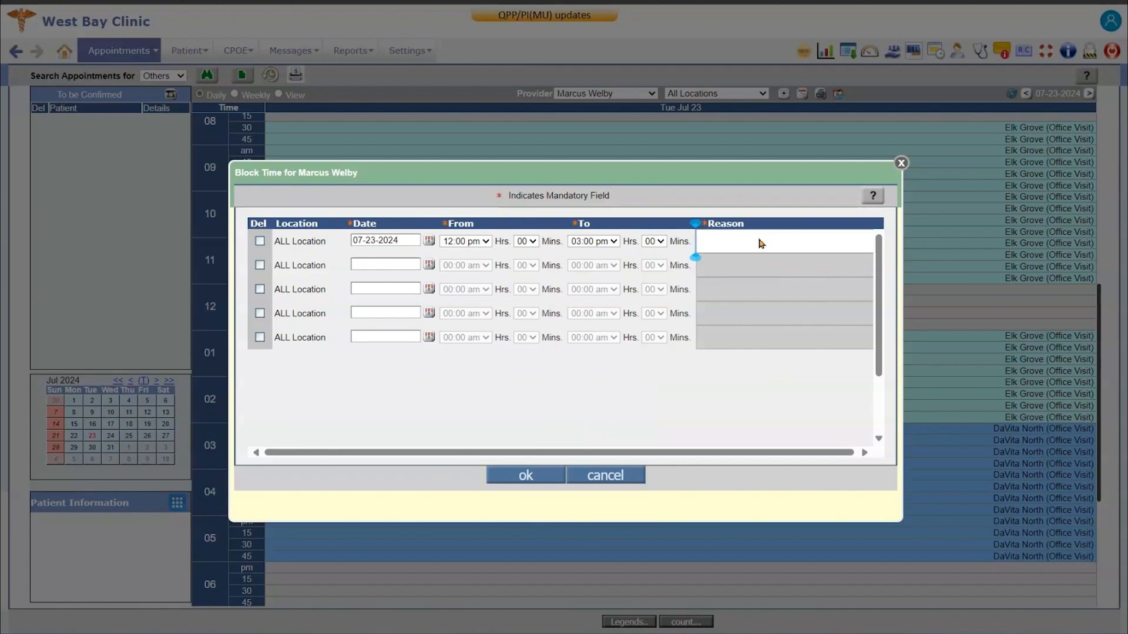
text(appo)
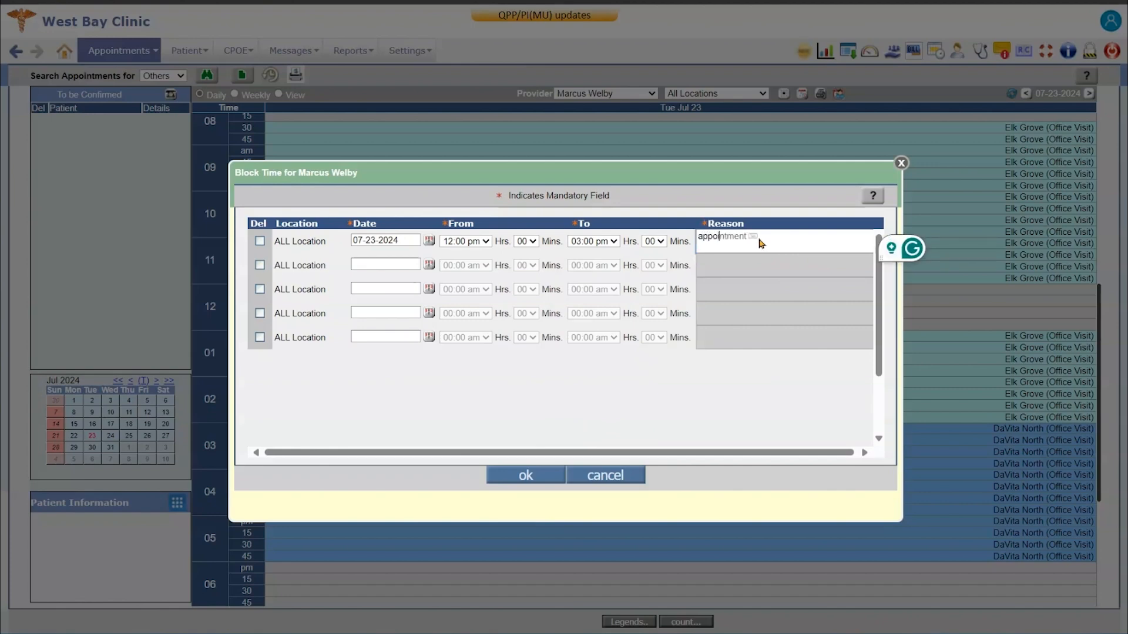
text(intm)
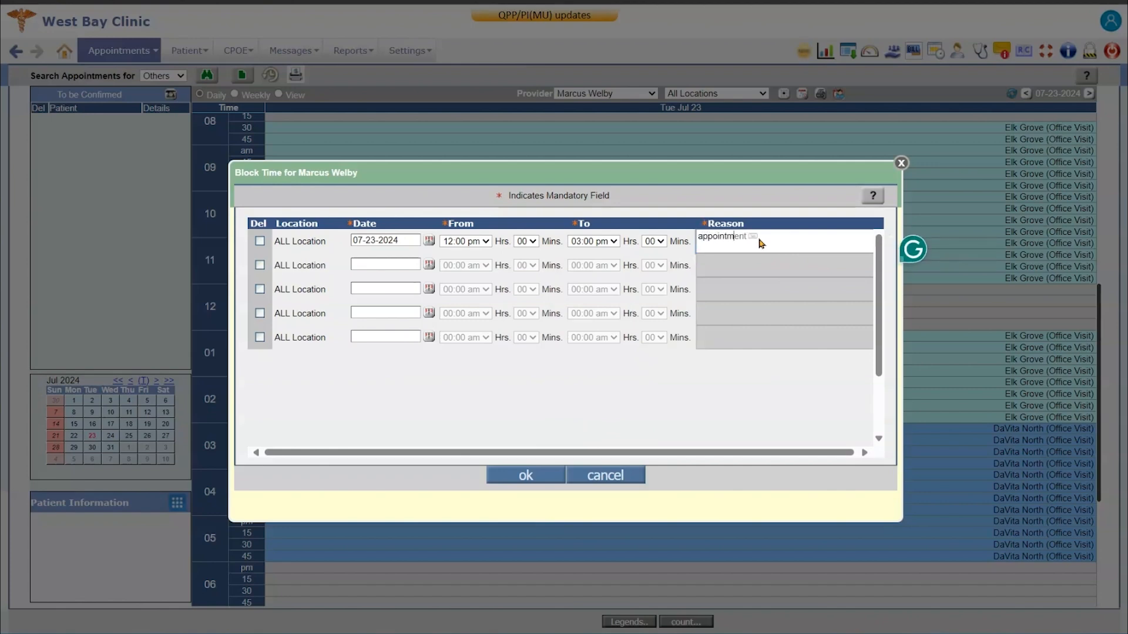
text(en)
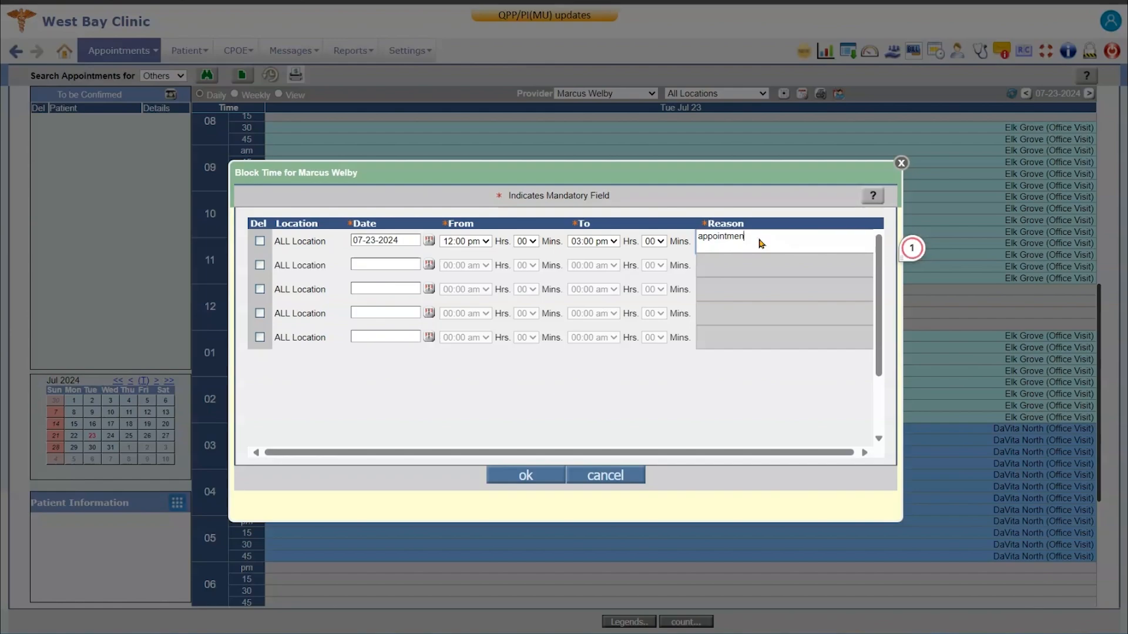
text(t)
click(525, 474)
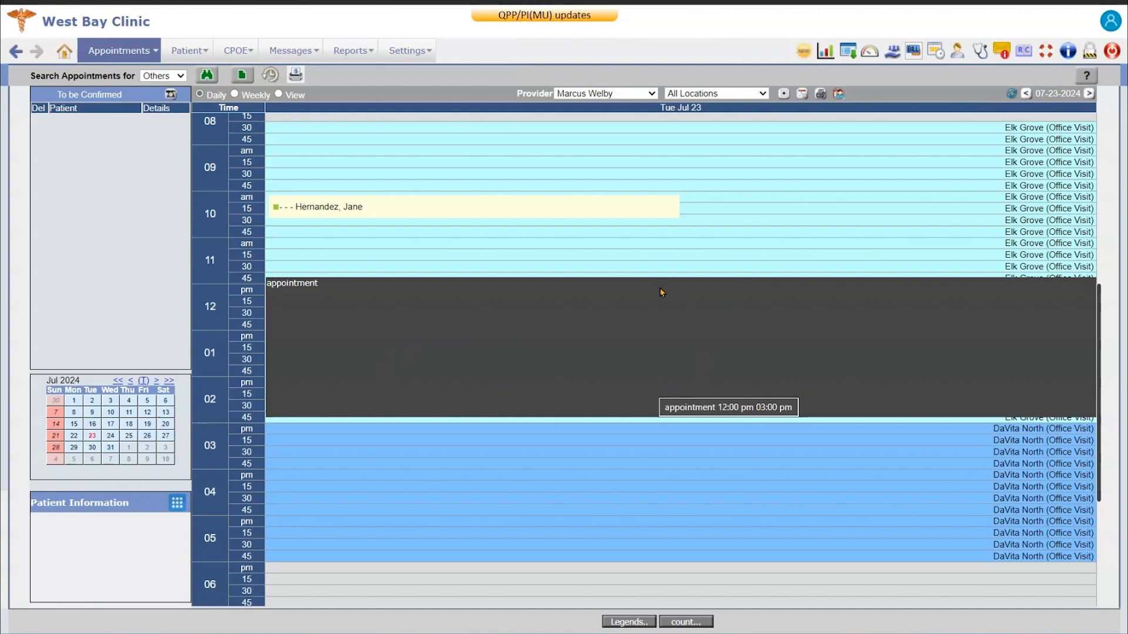
Try the provider's calendar function with All Locations selected, and look over the day's schedule around the blocked time
click(802, 96)
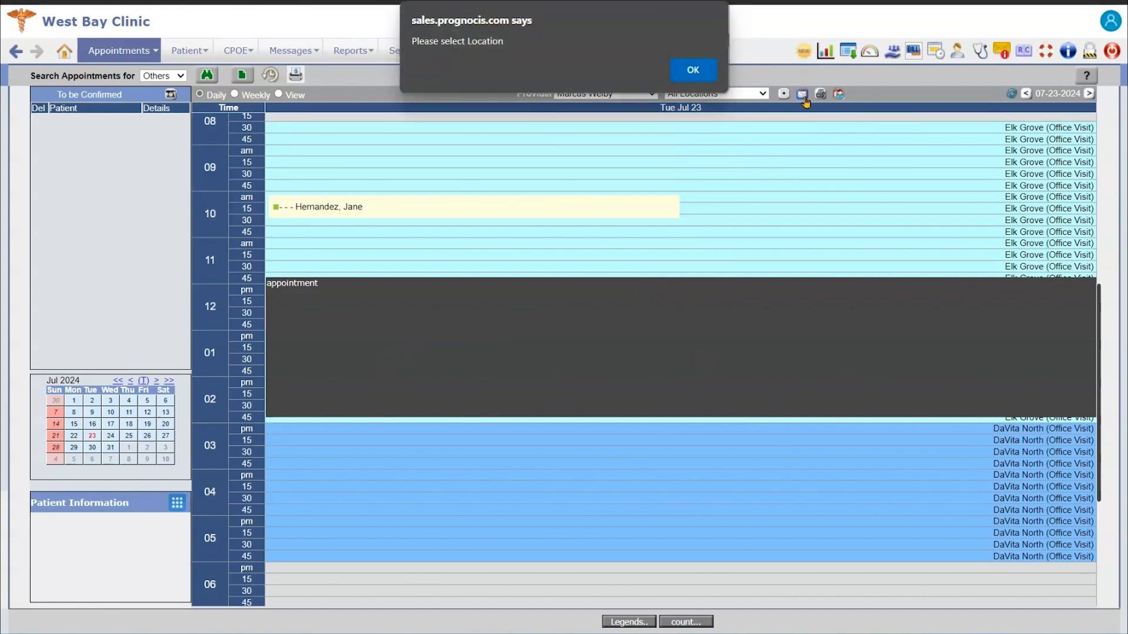
click(693, 70)
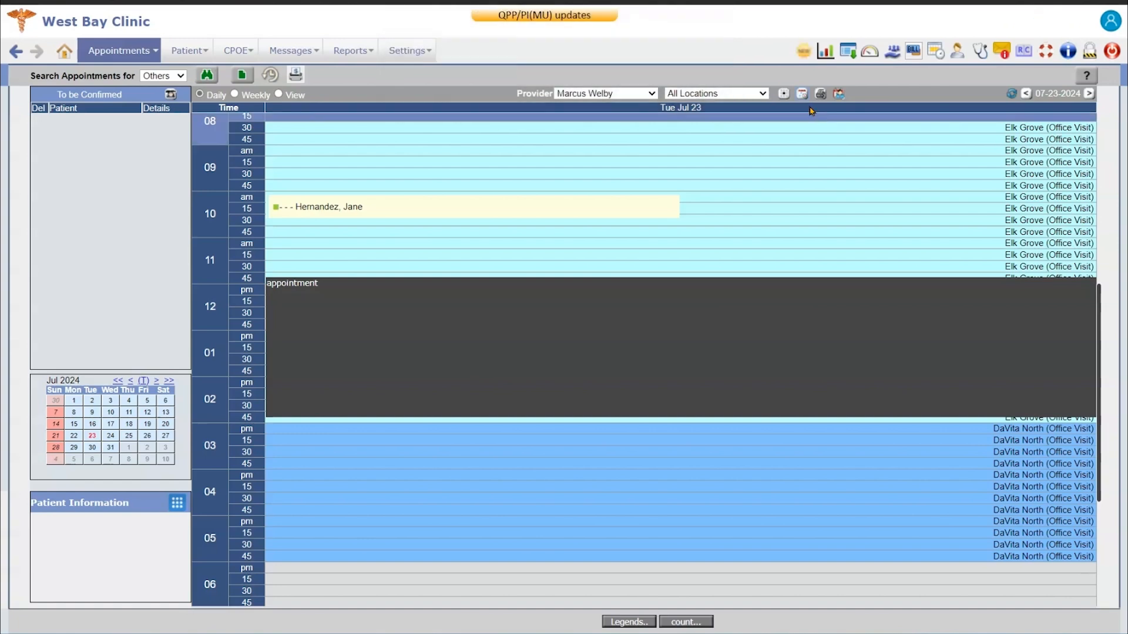
scroll(756, 204, up, 2)
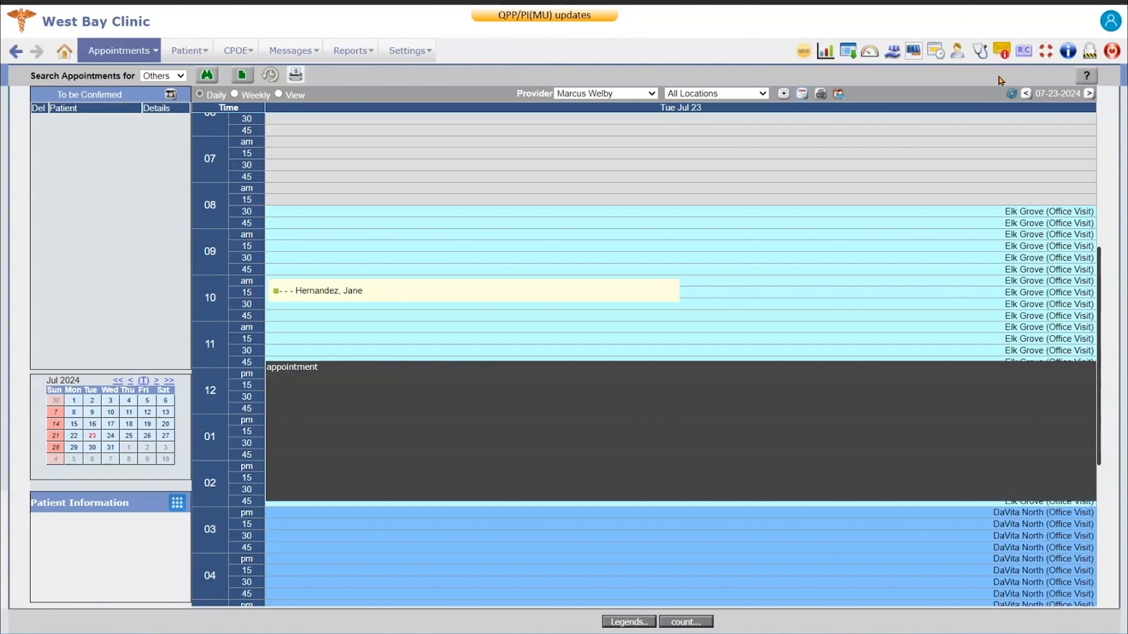
scroll(594, 194, down, 4)
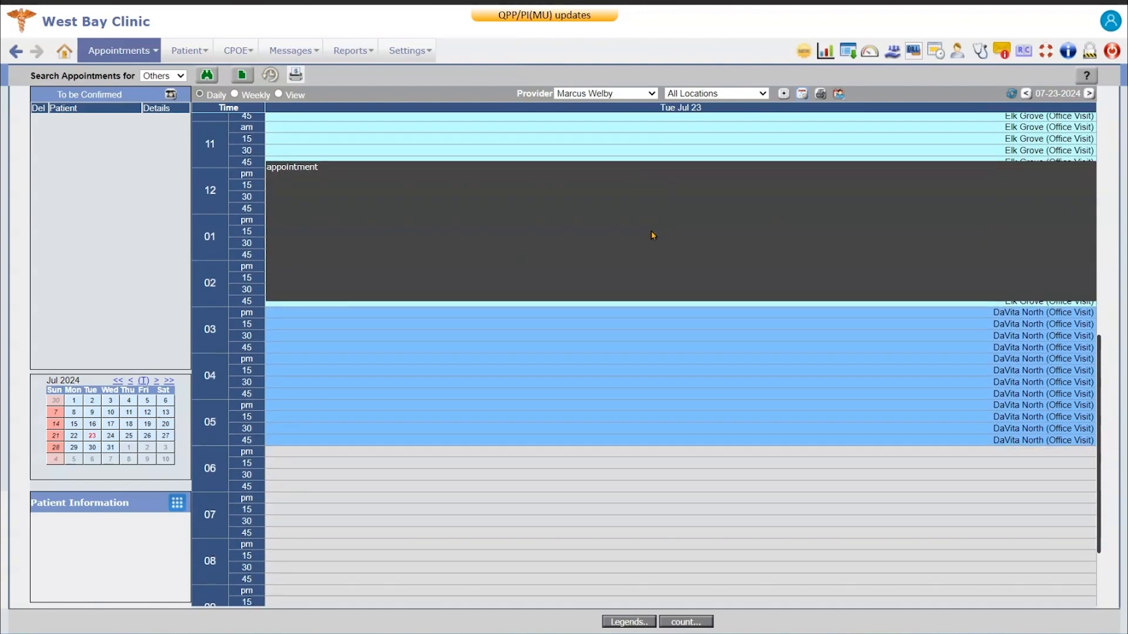
Review the color legend for appointment slots, locations and encounter types, and close it
click(629, 622)
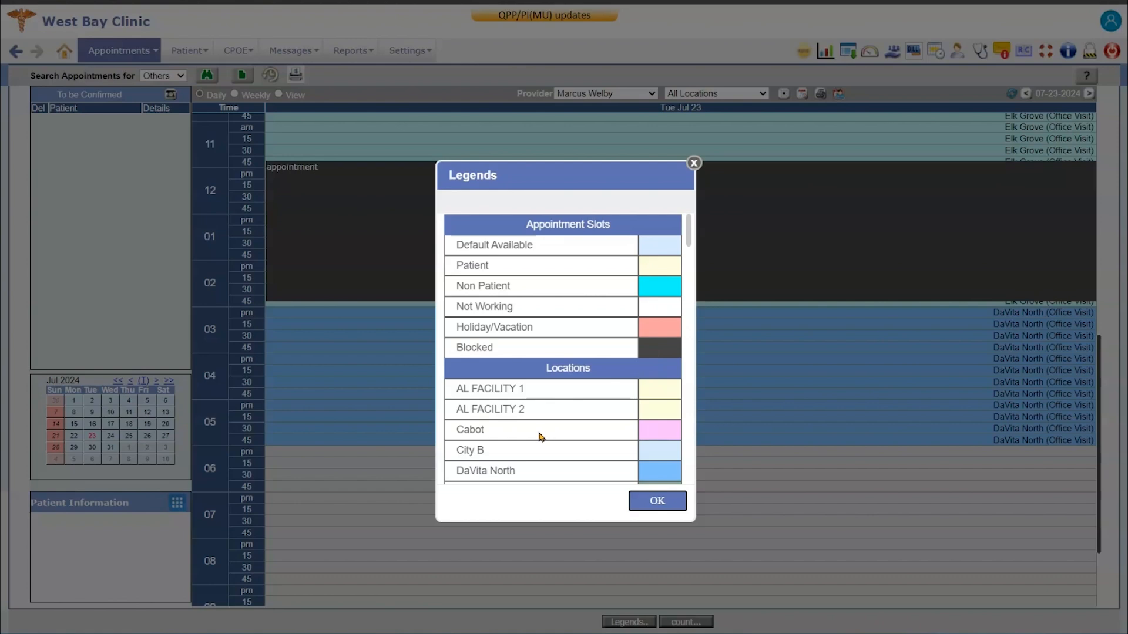
scroll(670, 412, down, 4)
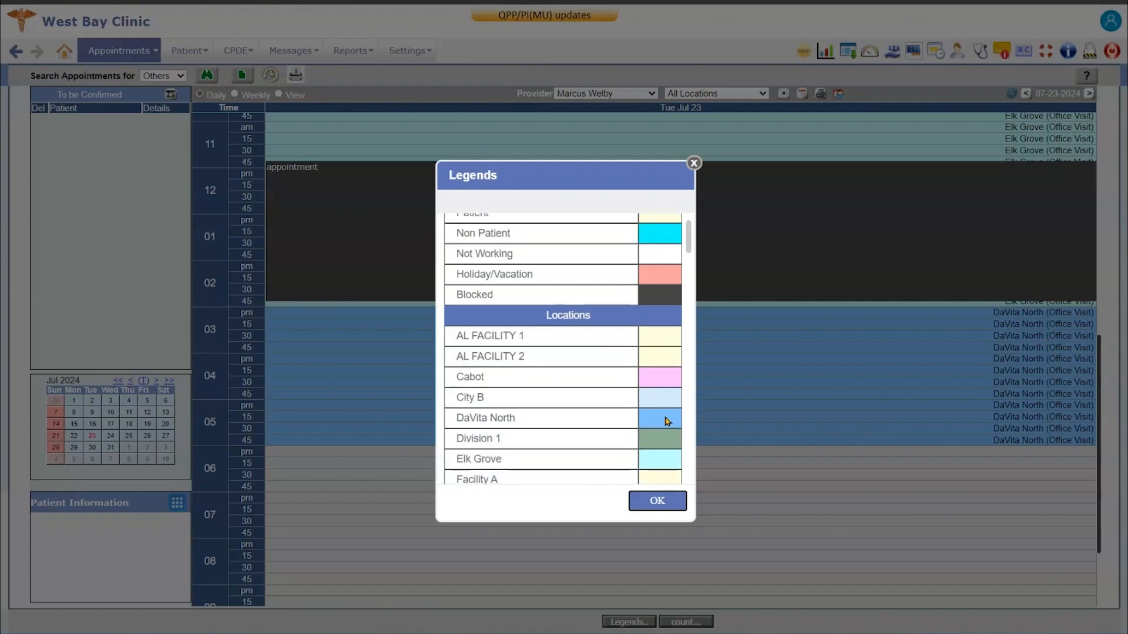
scroll(667, 446, down, 1)
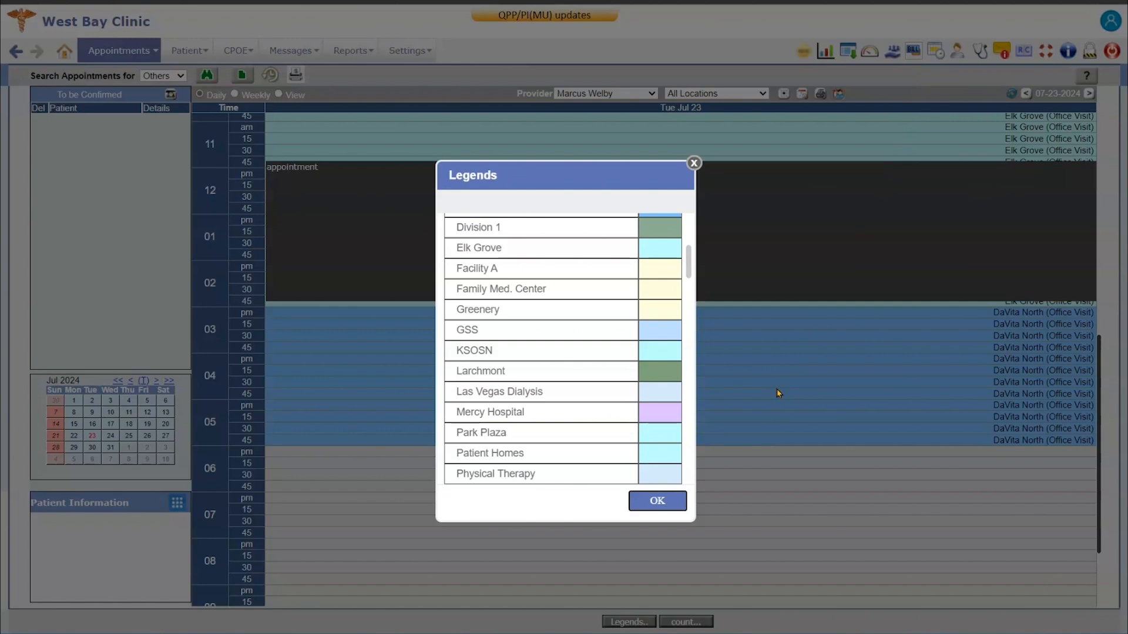
scroll(648, 433, down, 5)
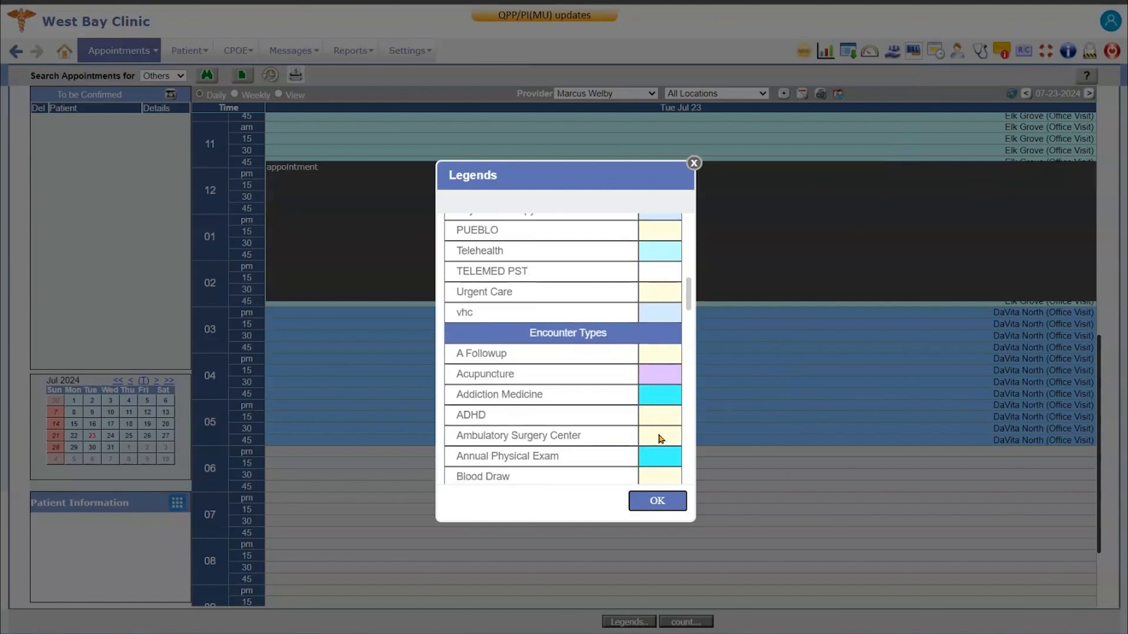
scroll(661, 434, down, 10)
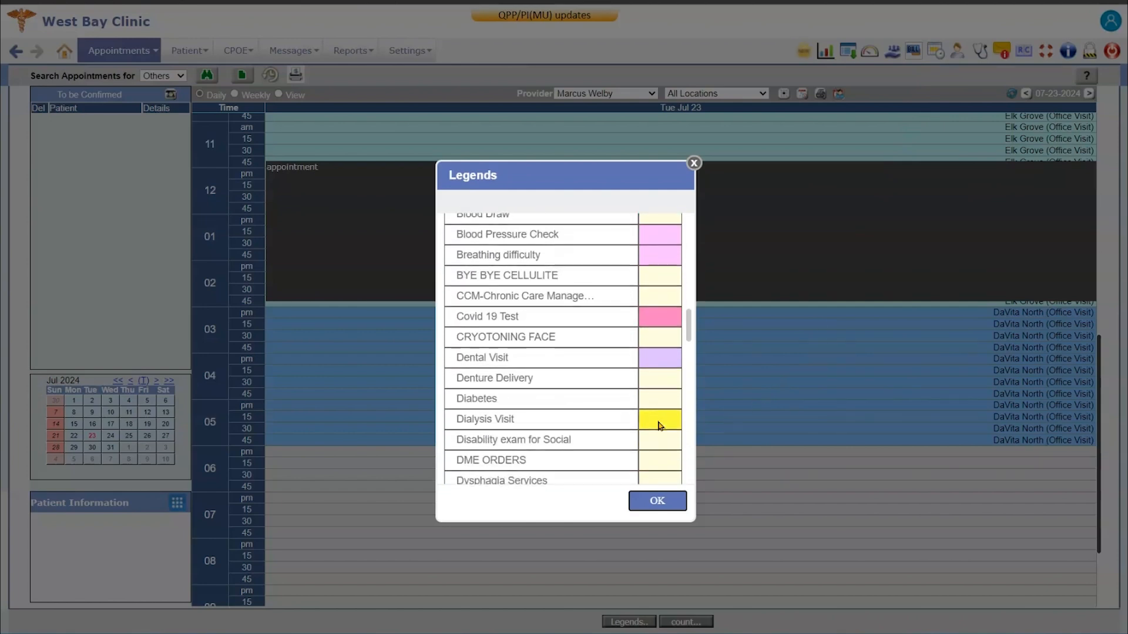
scroll(661, 426, down, 5)
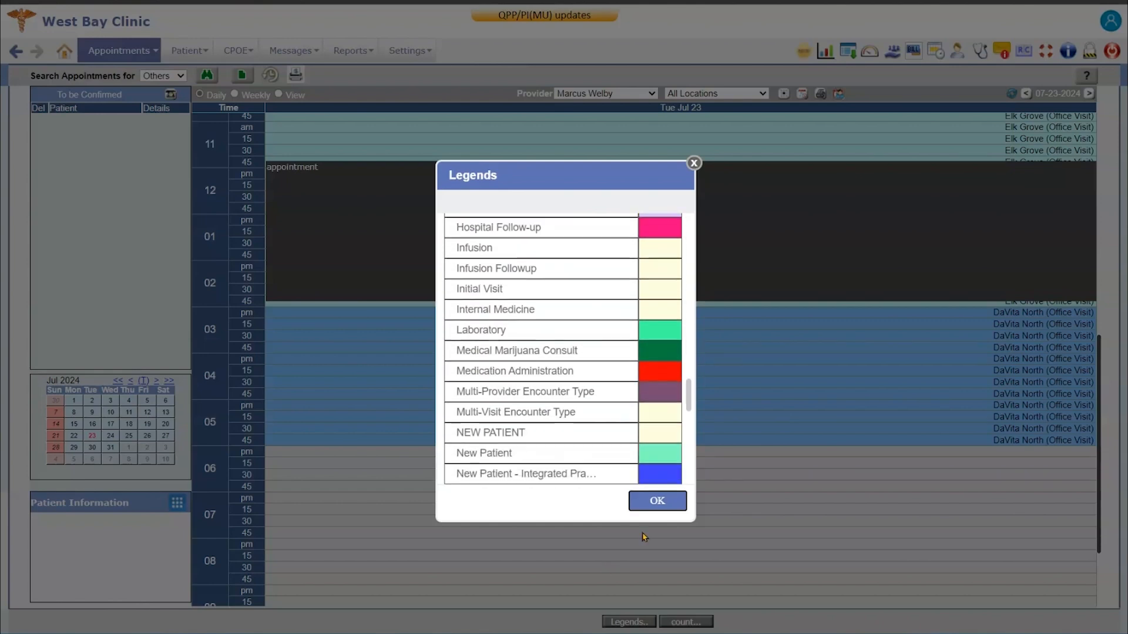
click(658, 500)
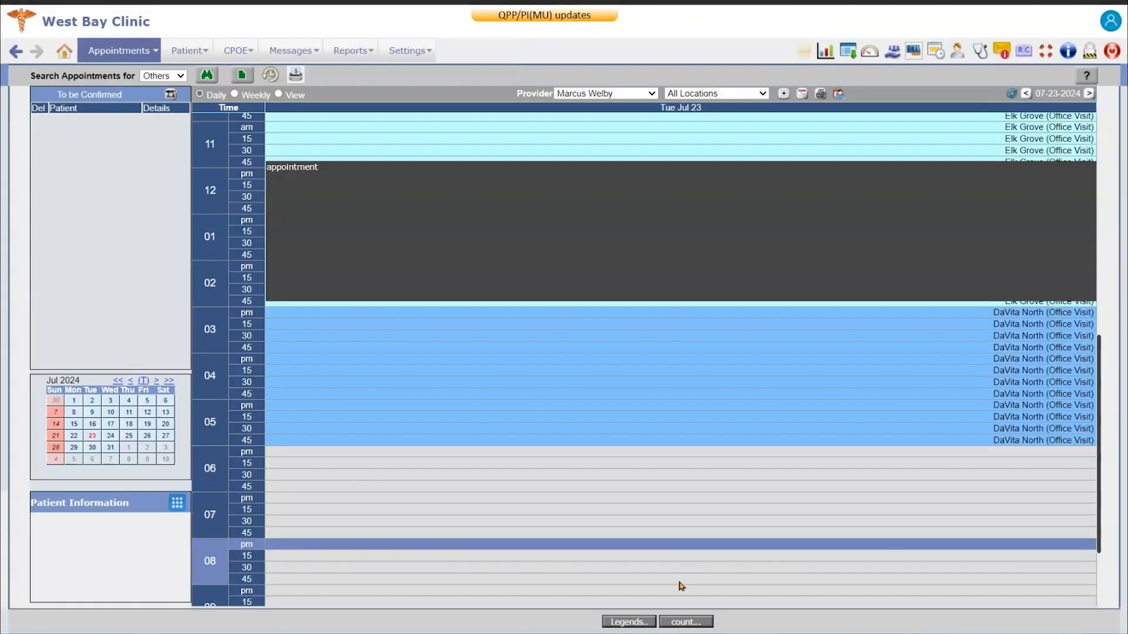
Check the provider's appointment count for the day and view the summary details of the morning patient appointment
click(679, 624)
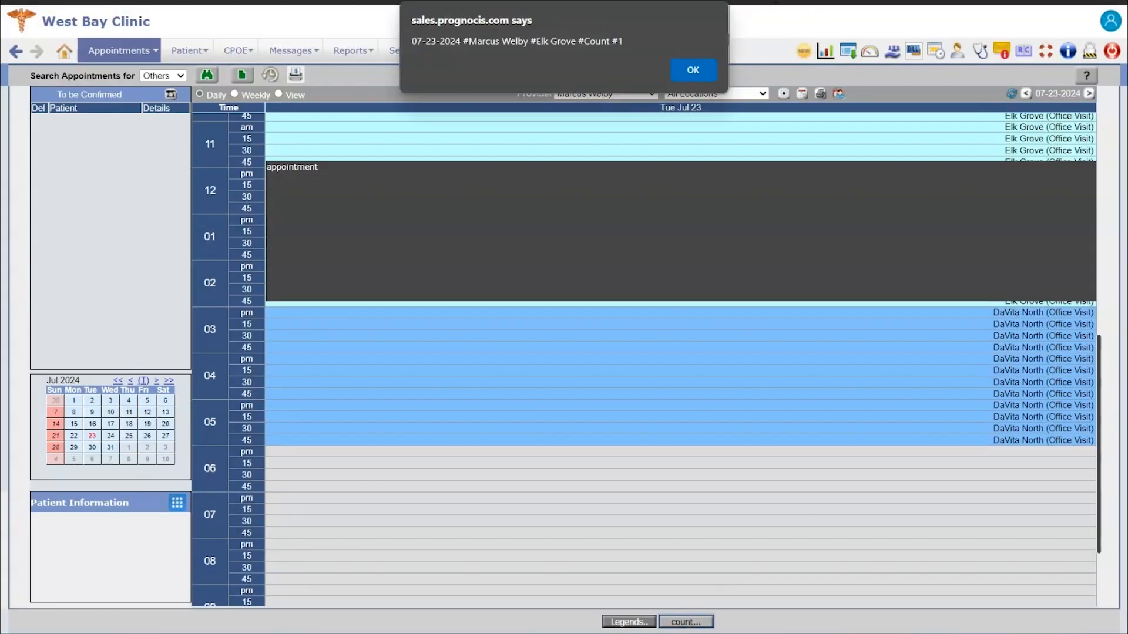
click(693, 70)
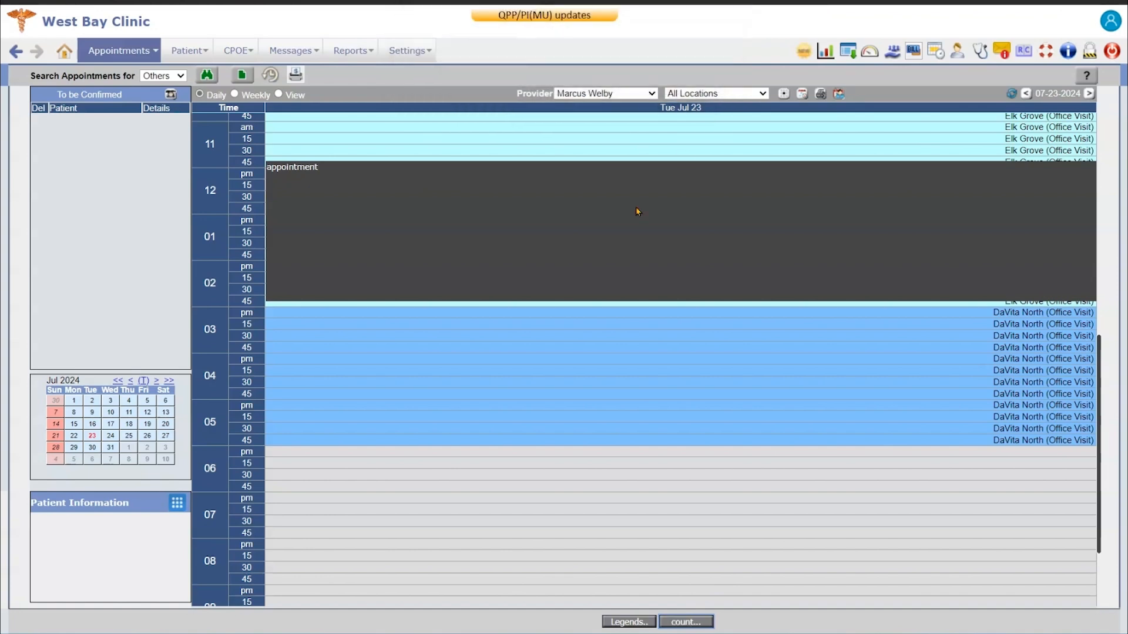
scroll(362, 262, up, 4)
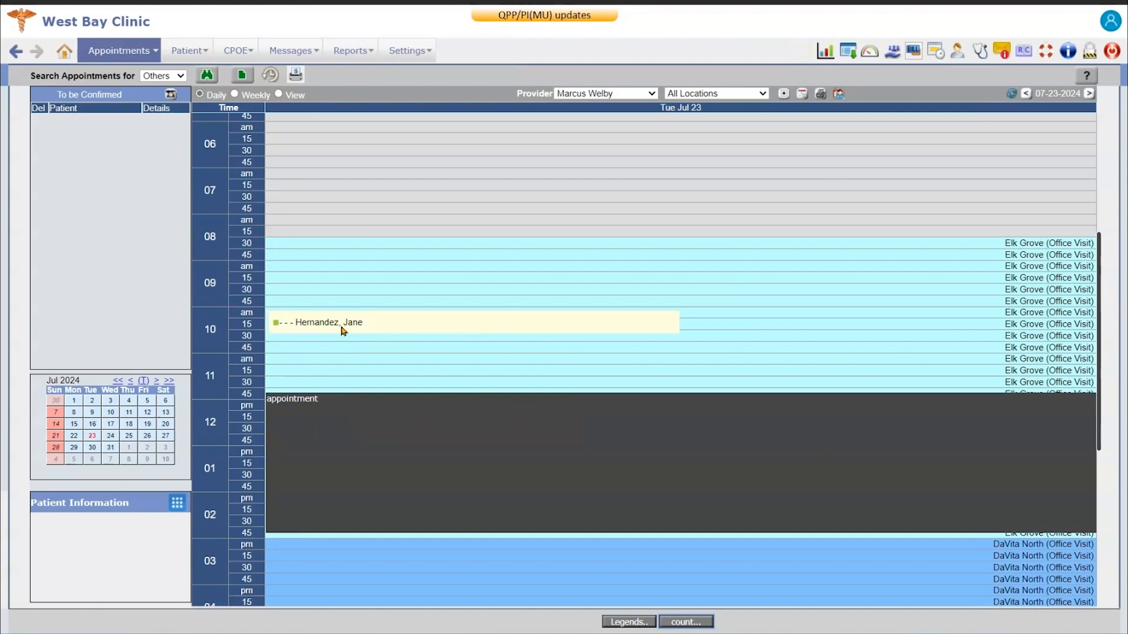
mouse_move(288, 330)
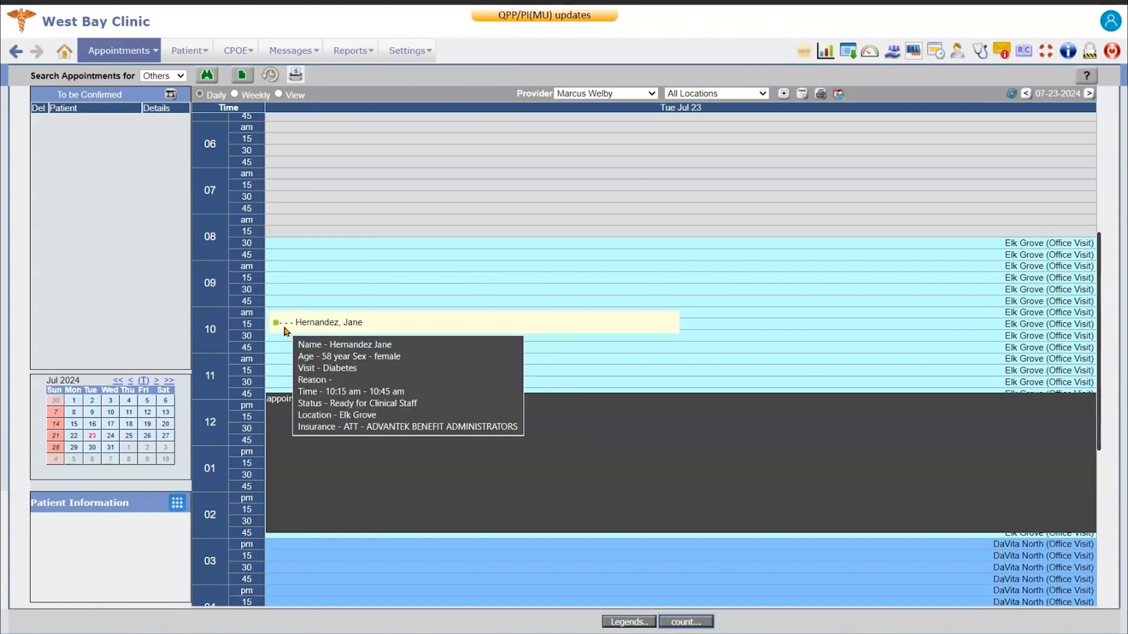